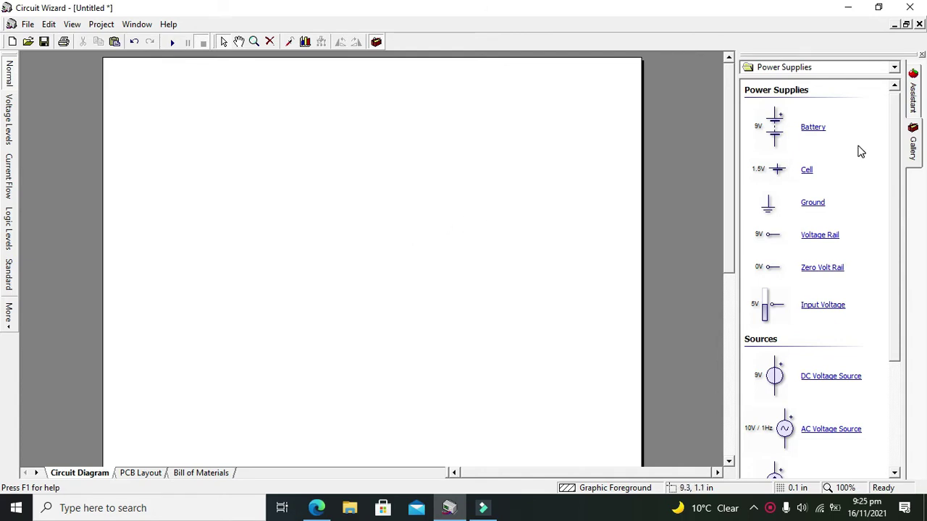
Drag an Operational Amplifier from the Integrated Circuits gallery onto the diagram's middle as IC1.
drag(897, 127, 894, 120)
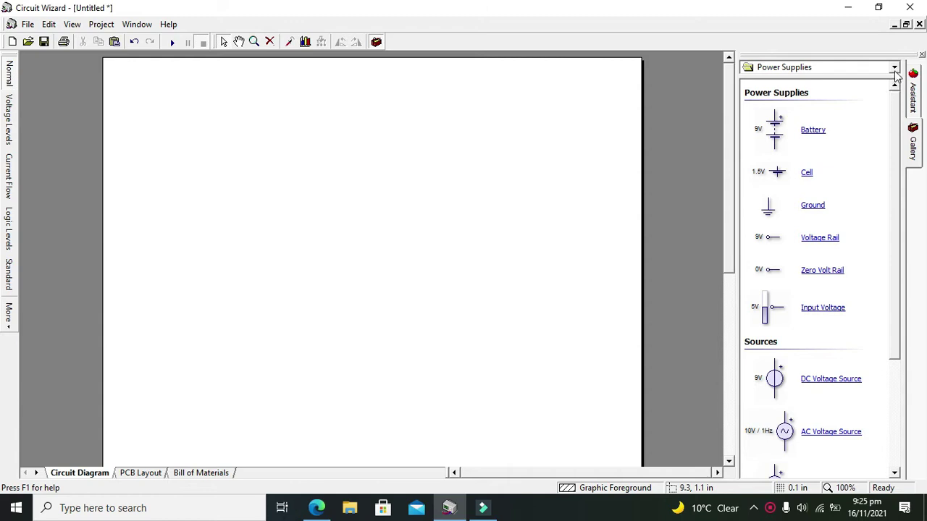
click(895, 68)
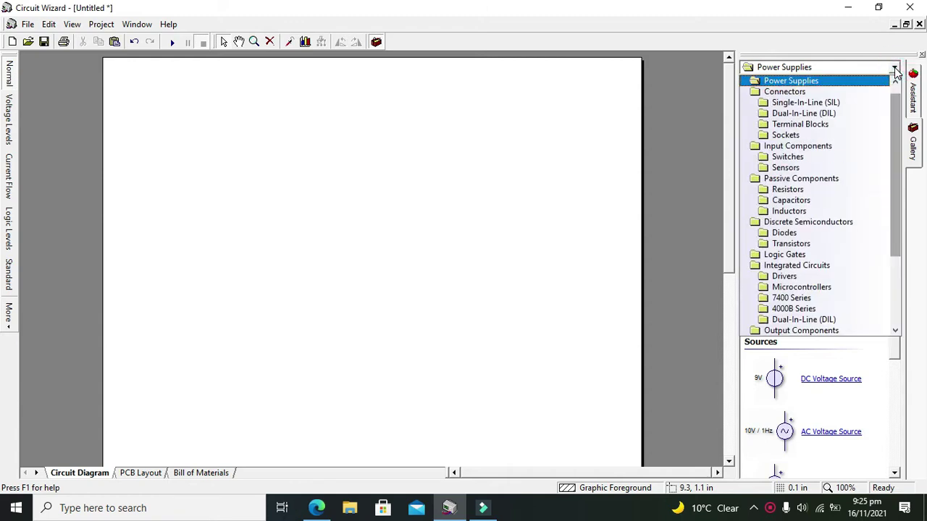
drag(894, 101, 894, 163)
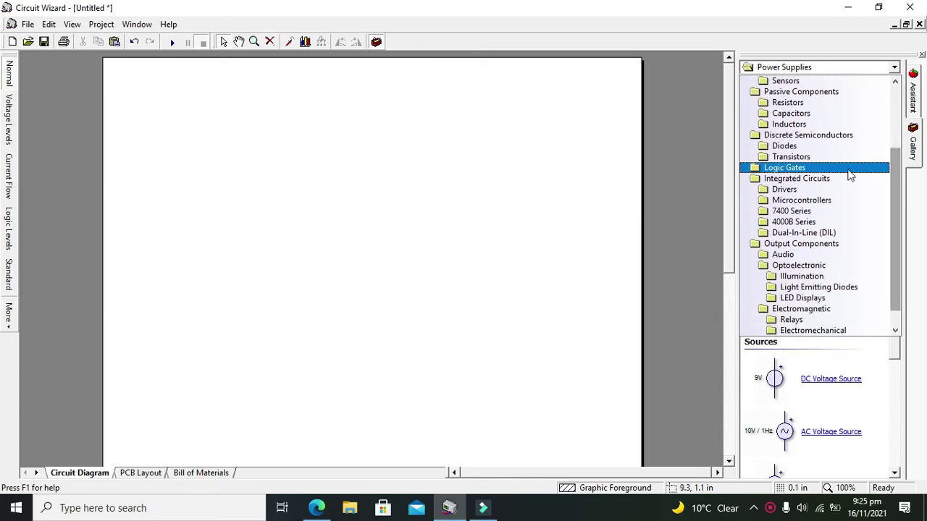
click(829, 181)
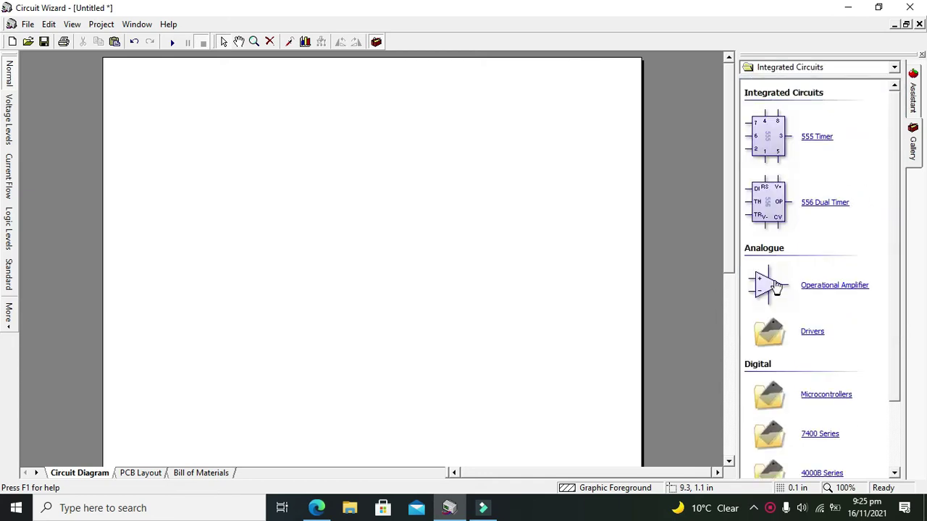
drag(776, 286, 393, 265)
click(480, 268)
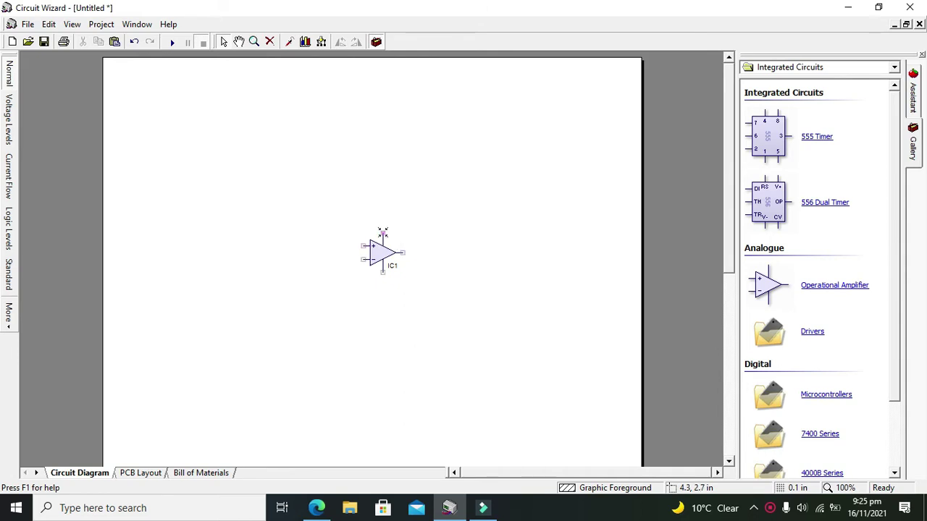
Place a Ground symbol from the Power Supplies gallery to the left of IC1.
click(381, 270)
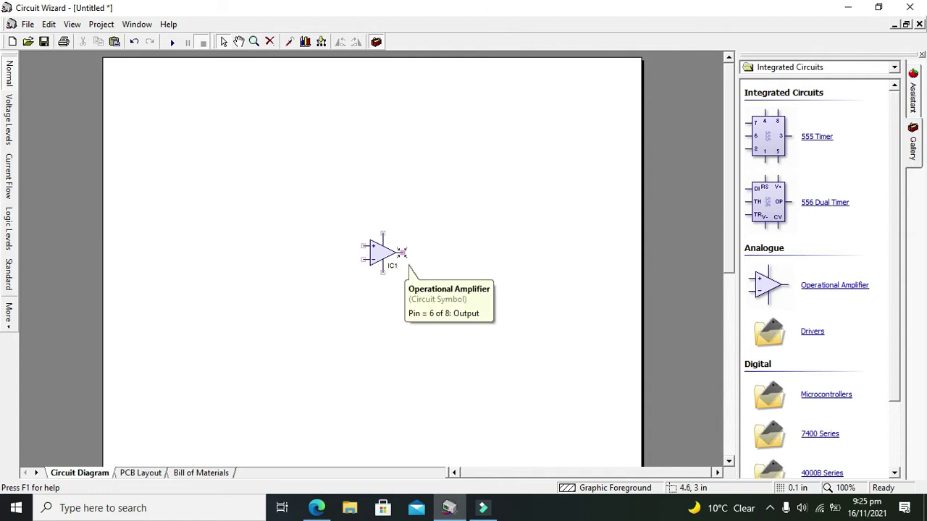
click(474, 256)
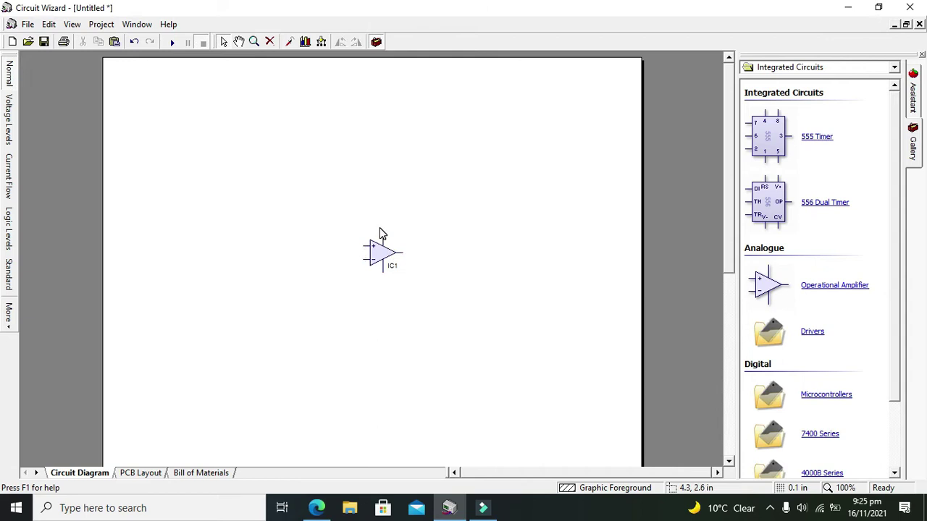
click(824, 66)
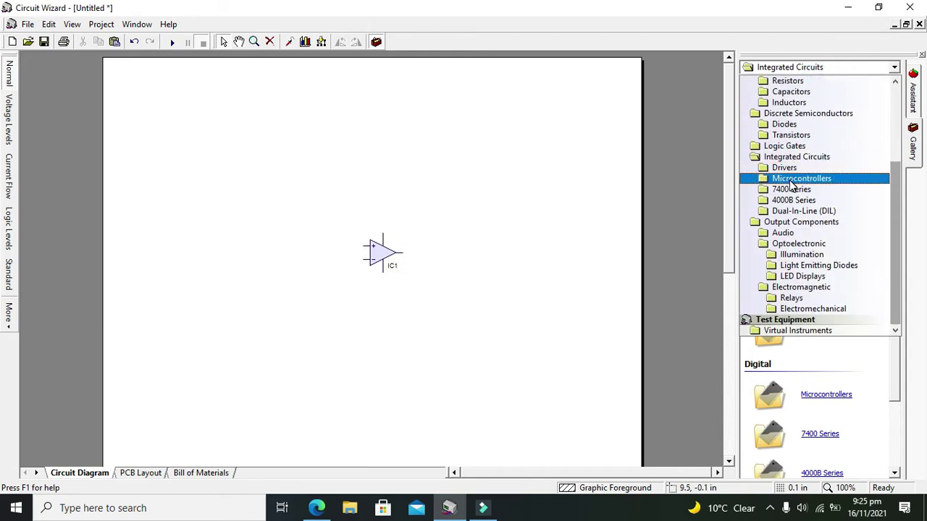
click(895, 129)
click(848, 92)
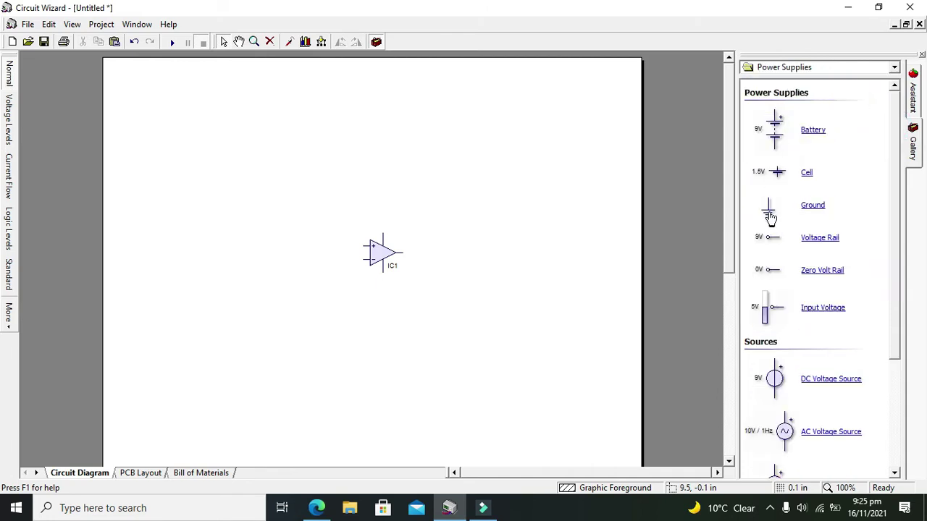
drag(769, 217, 286, 289)
click(334, 276)
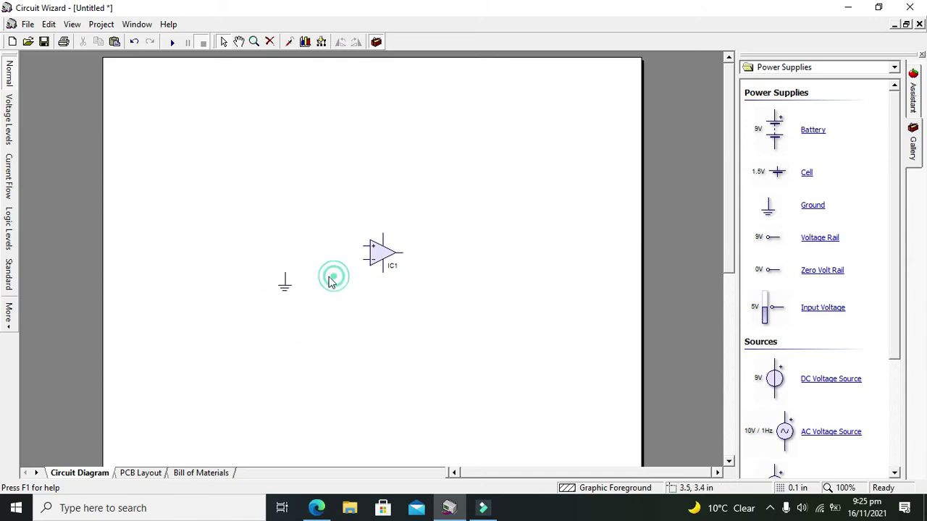
Wire the ground to IC1's + input, then shift the ground left and straighten the wire.
click(361, 247)
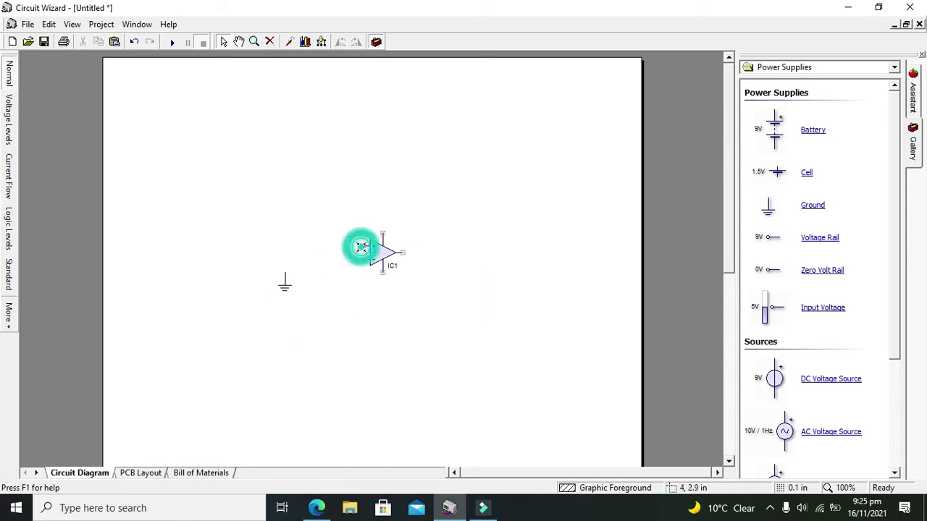
click(284, 273)
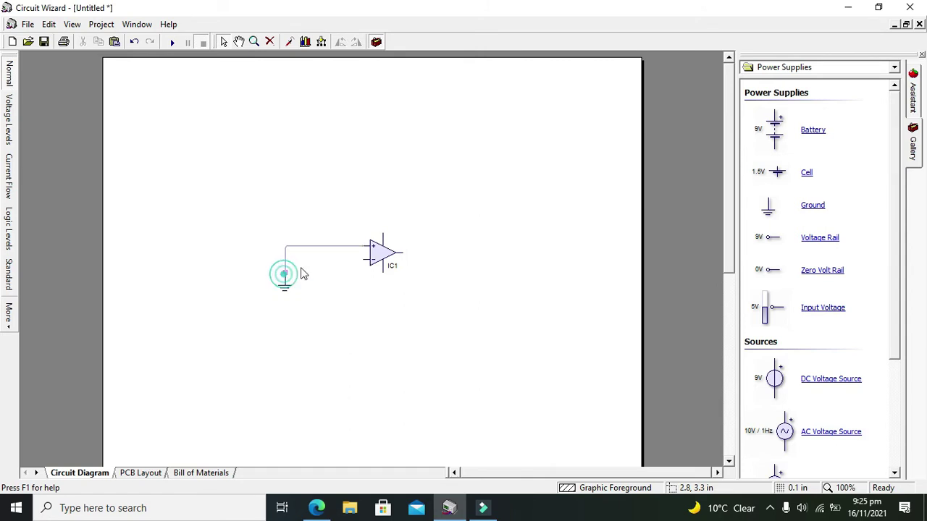
click(375, 258)
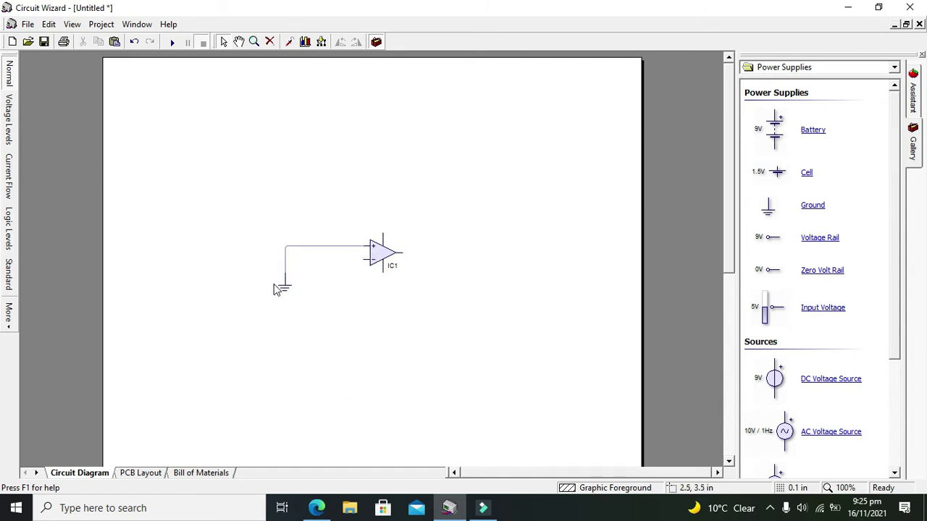
drag(290, 295, 294, 234)
click(290, 265)
click(295, 246)
click(297, 200)
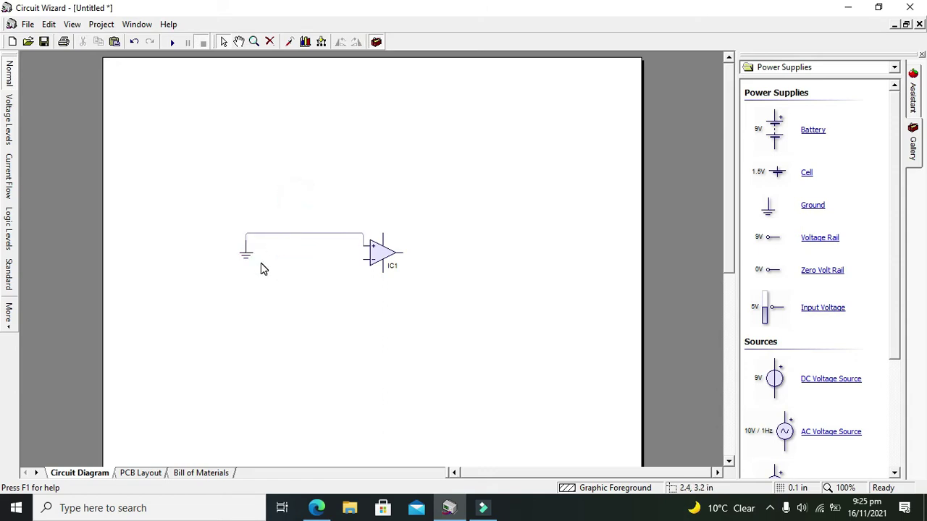
click(247, 253)
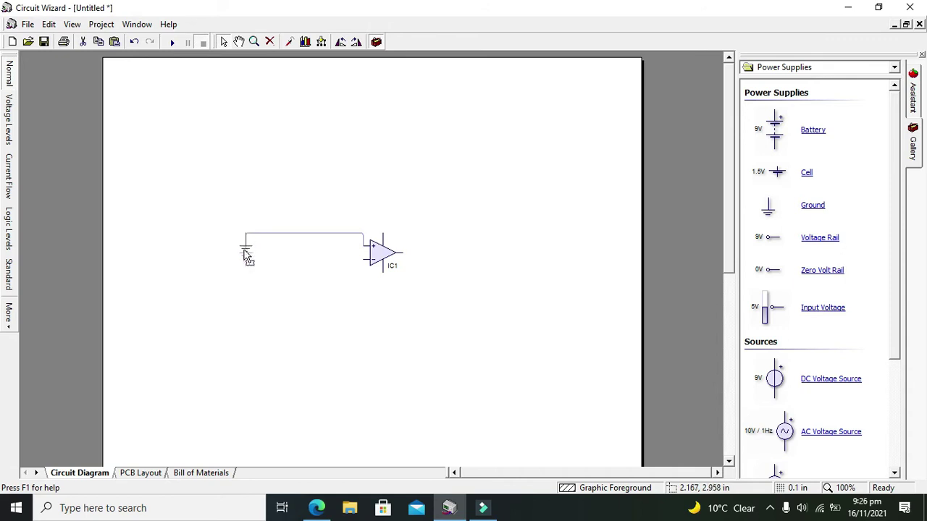
drag(247, 255, 247, 244)
click(276, 259)
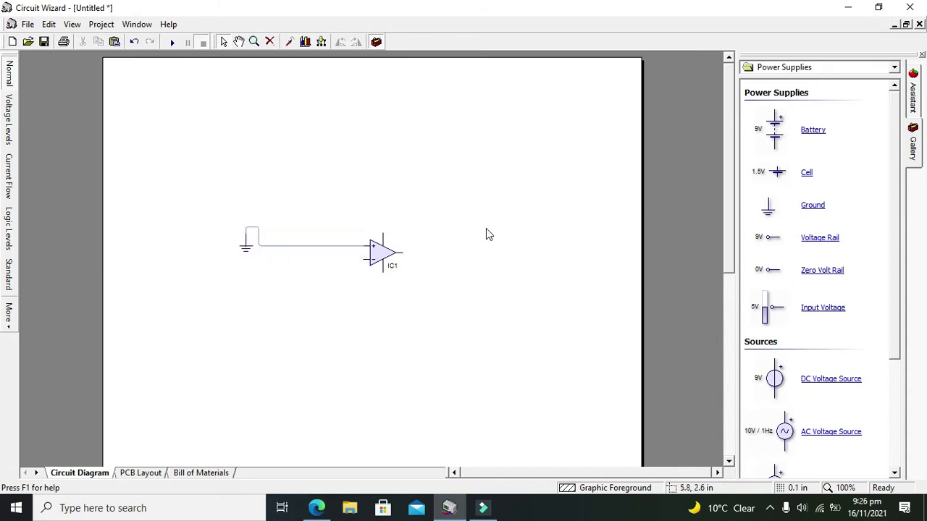
click(798, 68)
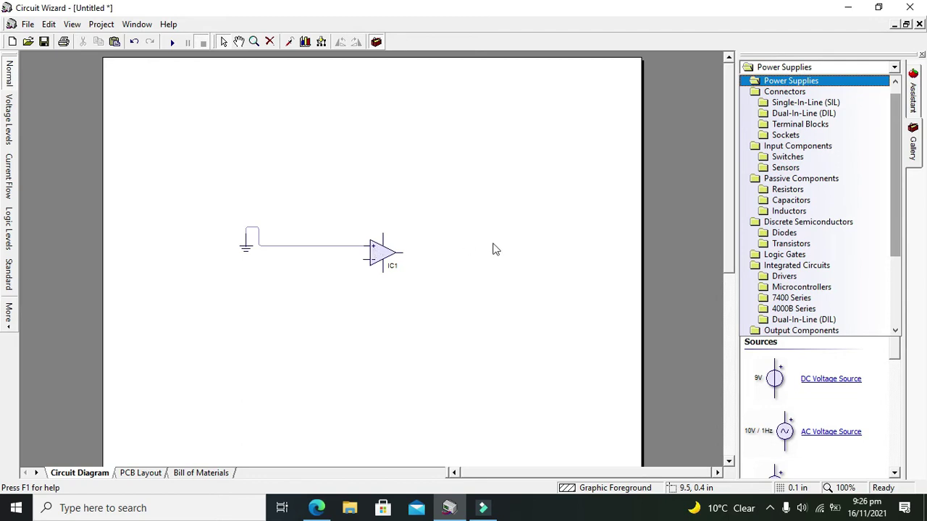
Add a 9V voltage rail to IC1's top supply pin and delete the stray battery.
click(789, 83)
mouse_move(769, 242)
mouse_down()
mouse_move(362, 155)
mouse_move(384, 233)
mouse_up()
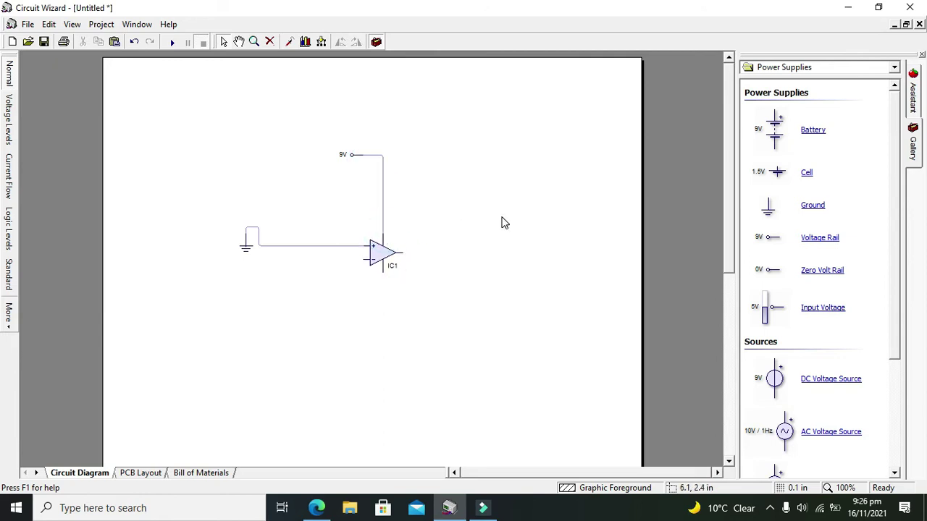
drag(774, 118, 366, 331)
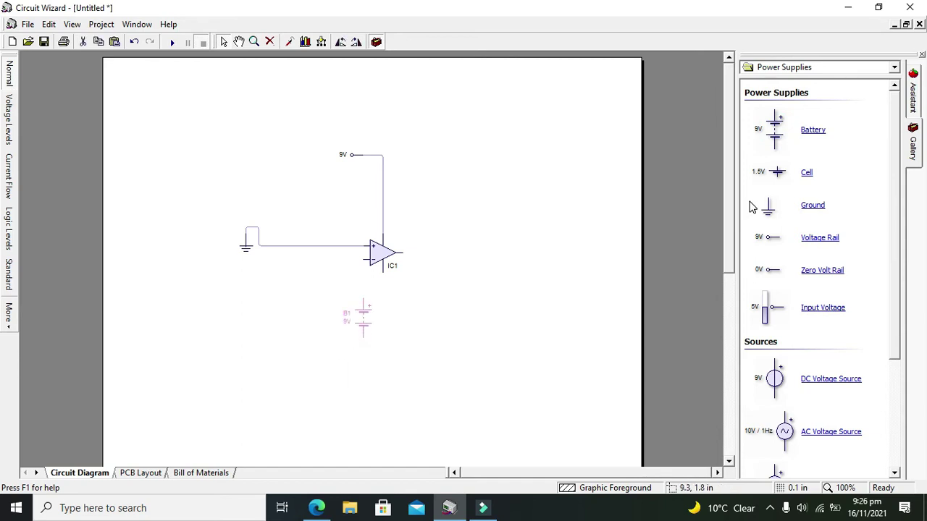
key(Delete)
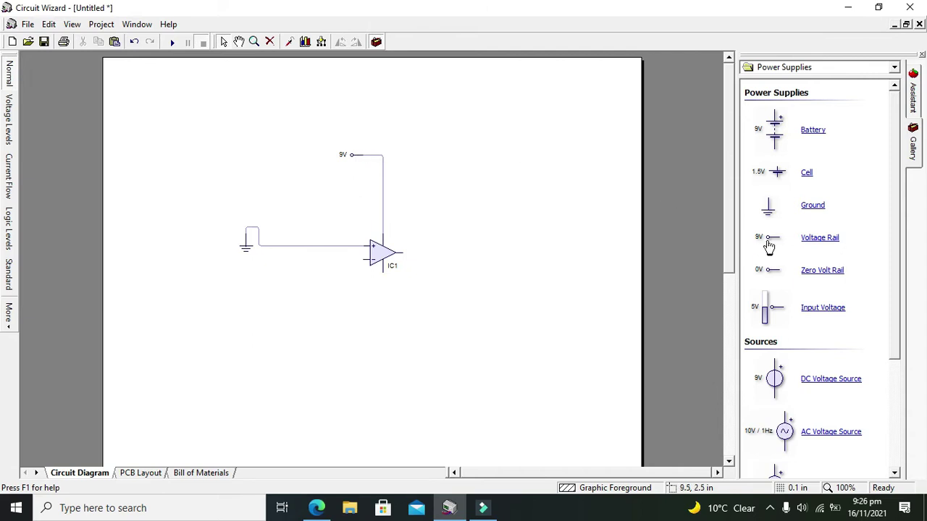
Add a second rail to IC1's bottom supply pin and set its value to -9V.
drag(769, 247, 383, 271)
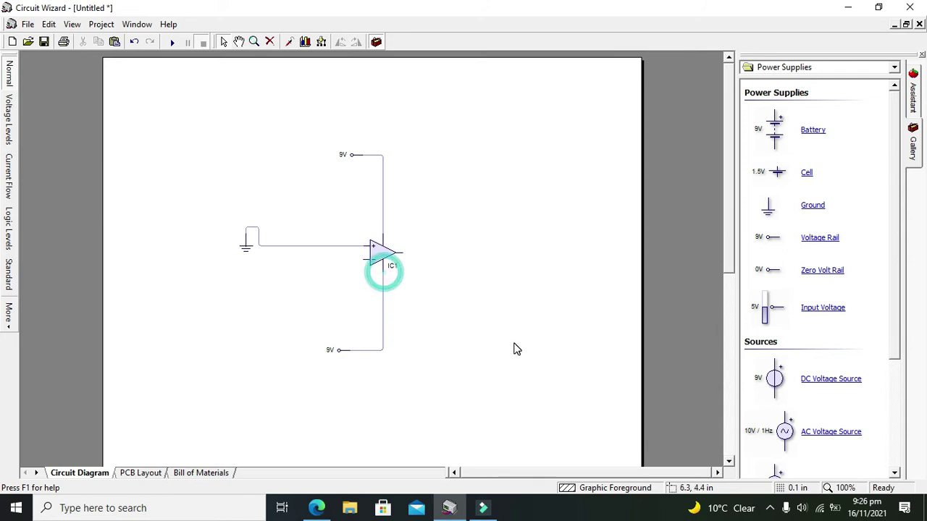
double_click(339, 353)
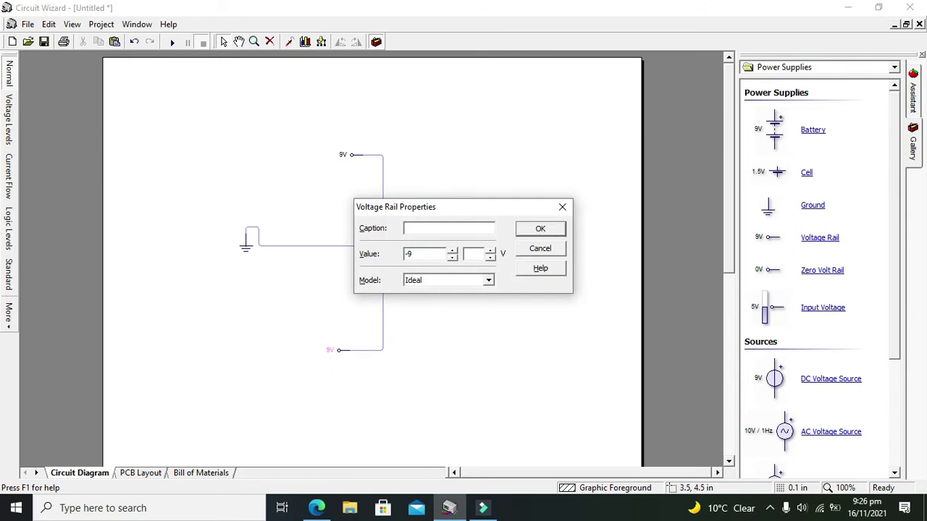
text(-9)
key(Return)
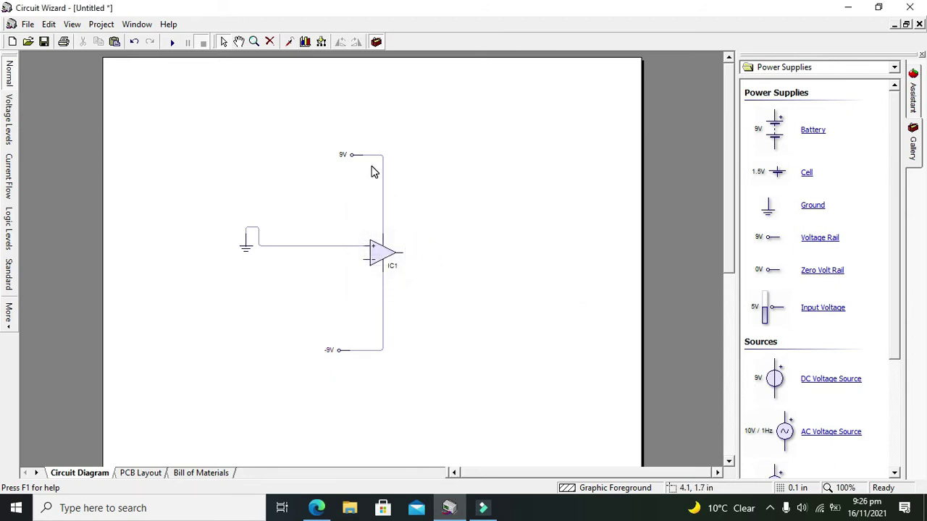
Move the upper 9V rail higher and reconnect its wire to the op-amp pin.
drag(323, 134, 359, 148)
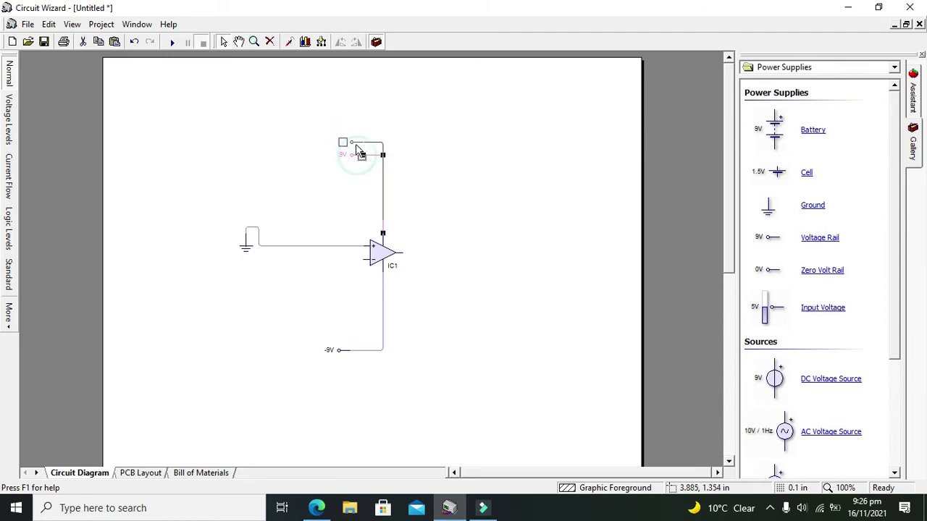
click(393, 147)
drag(382, 220, 383, 234)
click(428, 237)
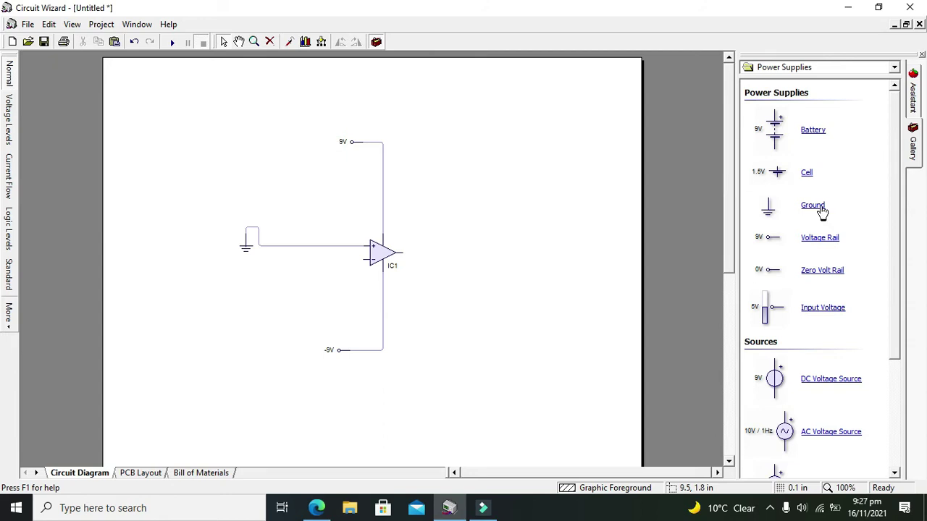
Add two 1K resistors, R1 and R2, from the Resistors gallery beside IC1.
click(796, 67)
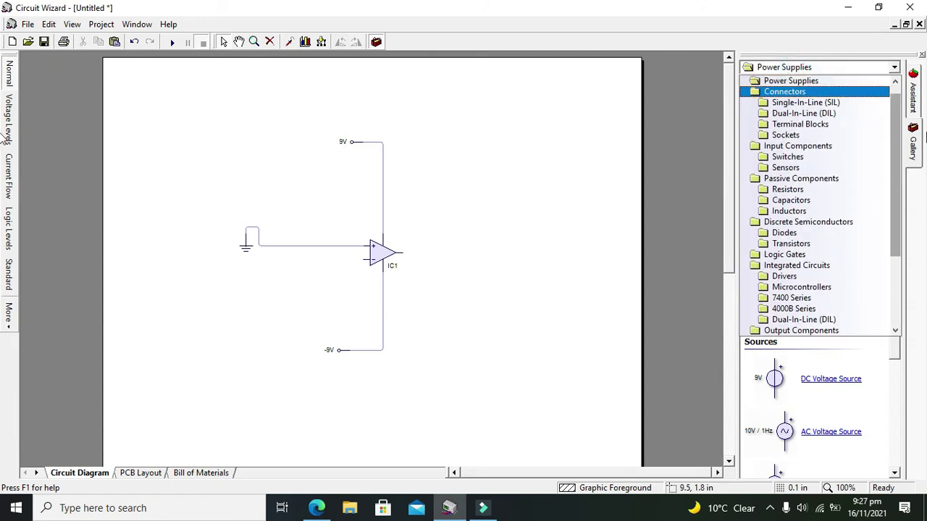
drag(896, 134, 898, 103)
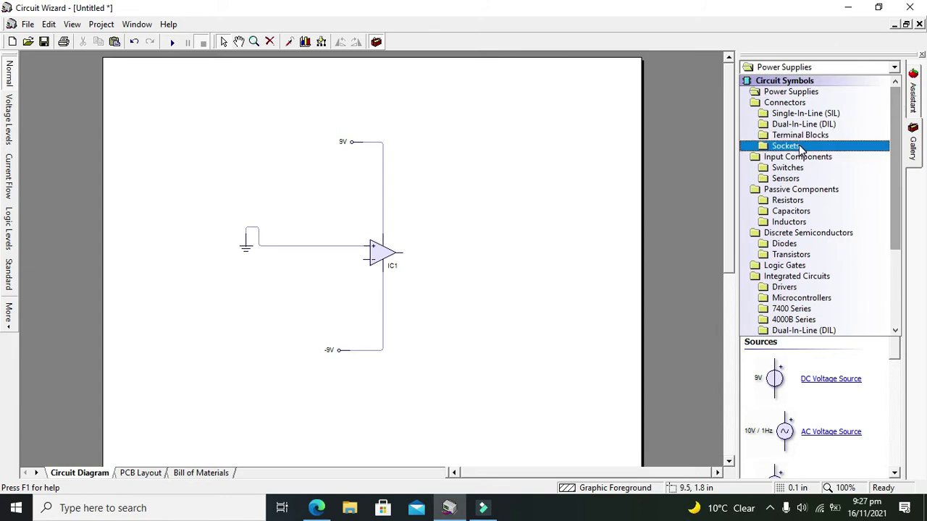
click(800, 201)
drag(774, 141, 437, 271)
drag(773, 139, 473, 270)
Rotate R1 horizontal, move it below the op-amp, and adjust the -9V rail wire.
click(436, 267)
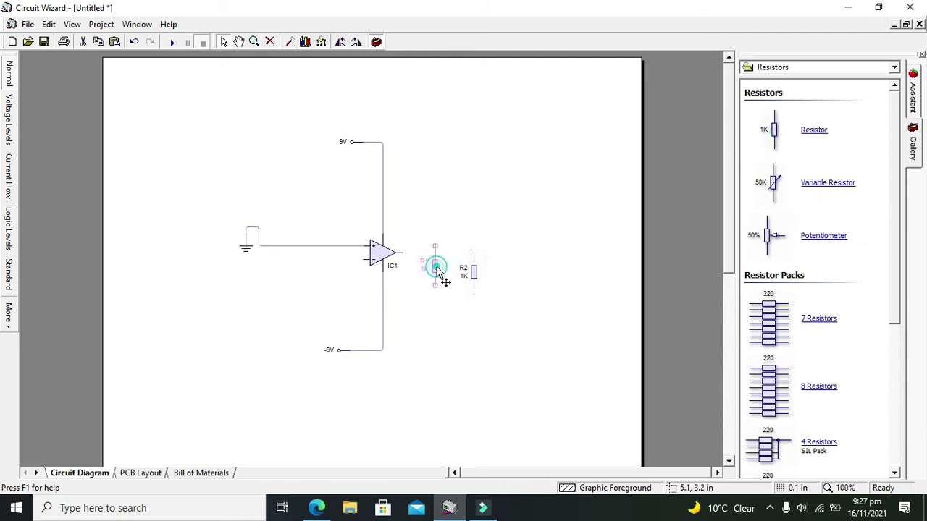
click(341, 41)
click(440, 219)
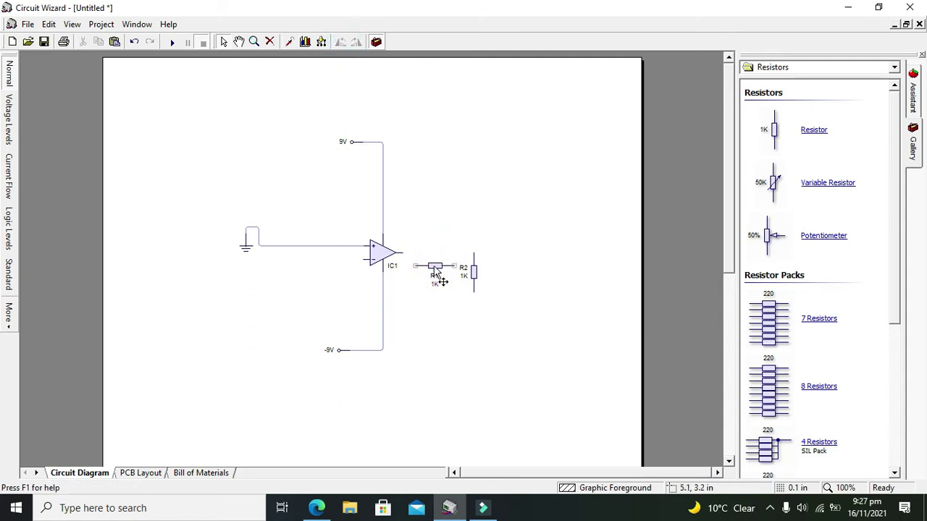
drag(435, 270, 380, 385)
drag(311, 333, 407, 369)
drag(337, 352, 363, 304)
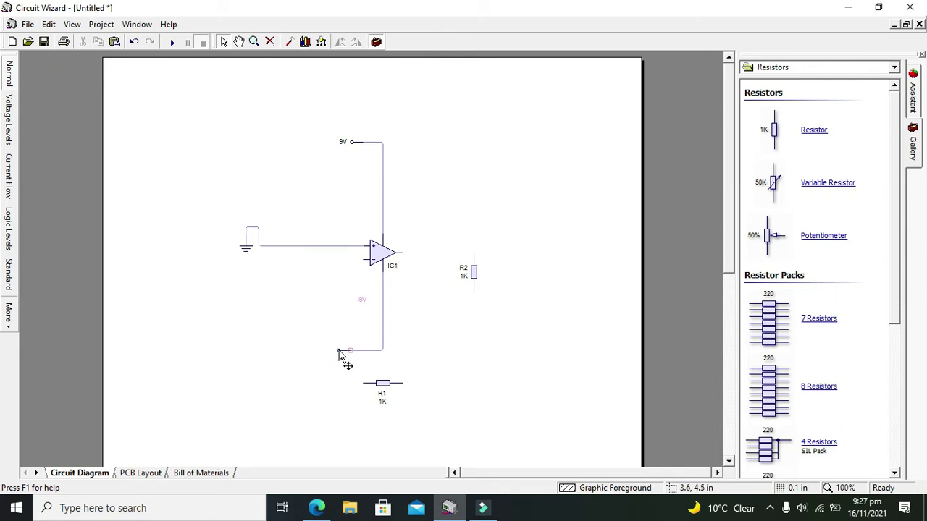
Shorten the -9V rail wire and move R1 up just beneath the op-amp.
drag(338, 350, 364, 305)
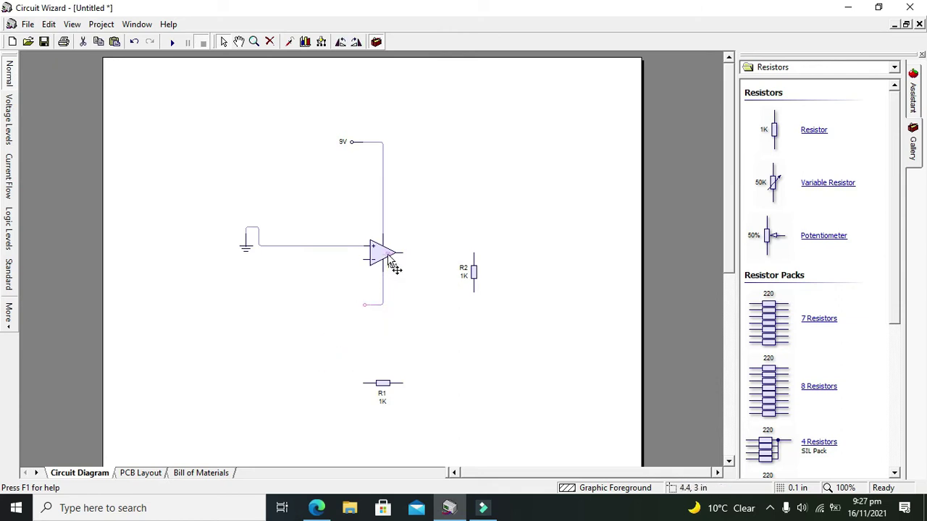
click(388, 260)
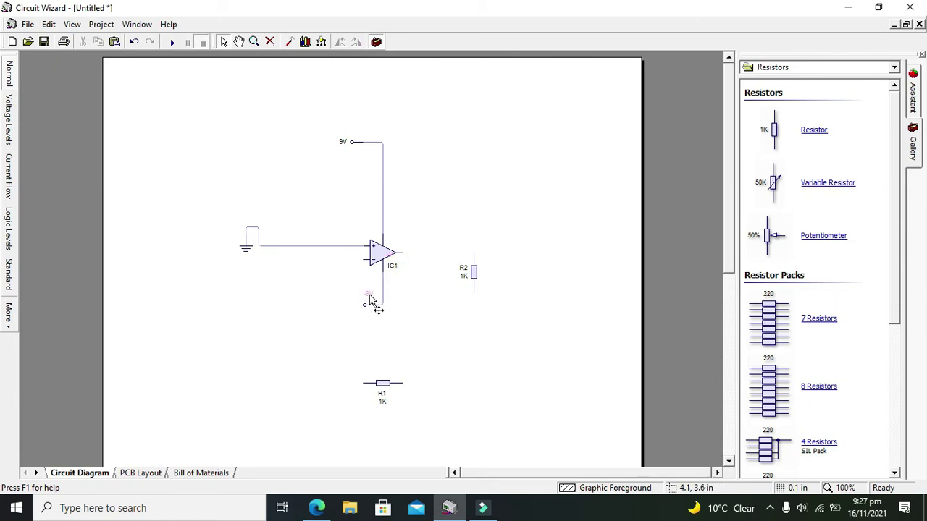
click(403, 295)
click(384, 375)
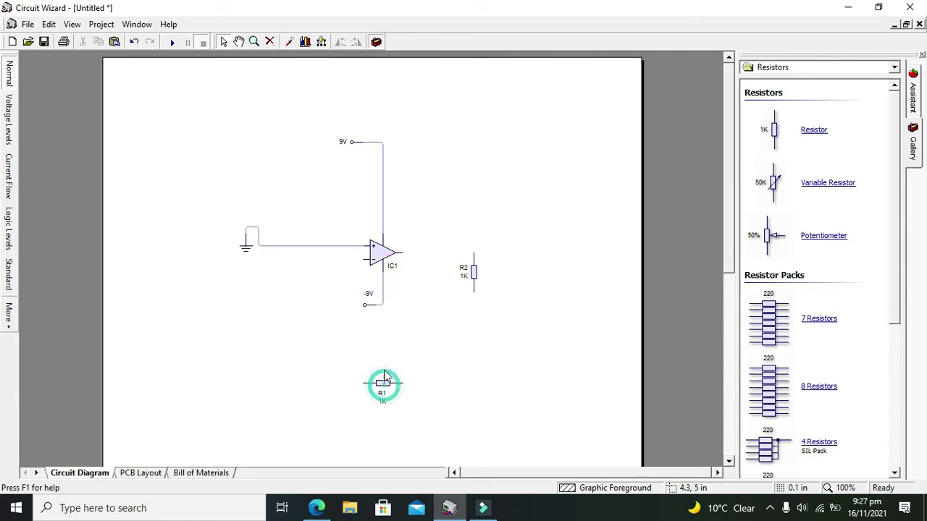
click(386, 387)
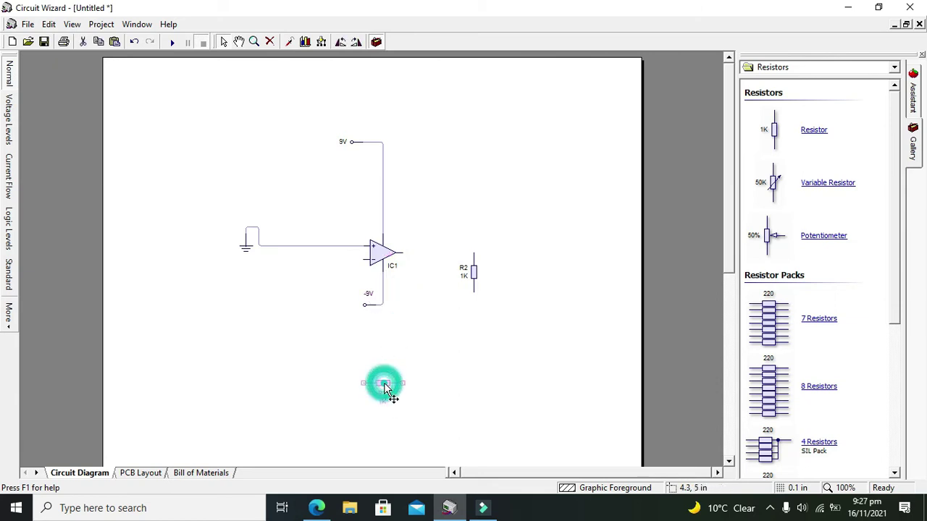
double_click(384, 387)
click(539, 219)
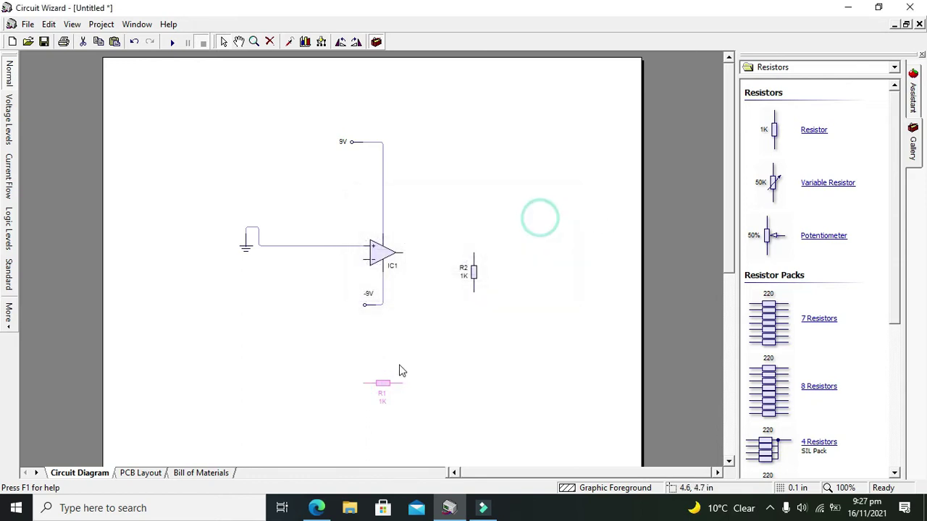
drag(379, 385, 413, 337)
Wire R1 from IC1's output to its inverting input and set its value to 10K.
click(412, 335)
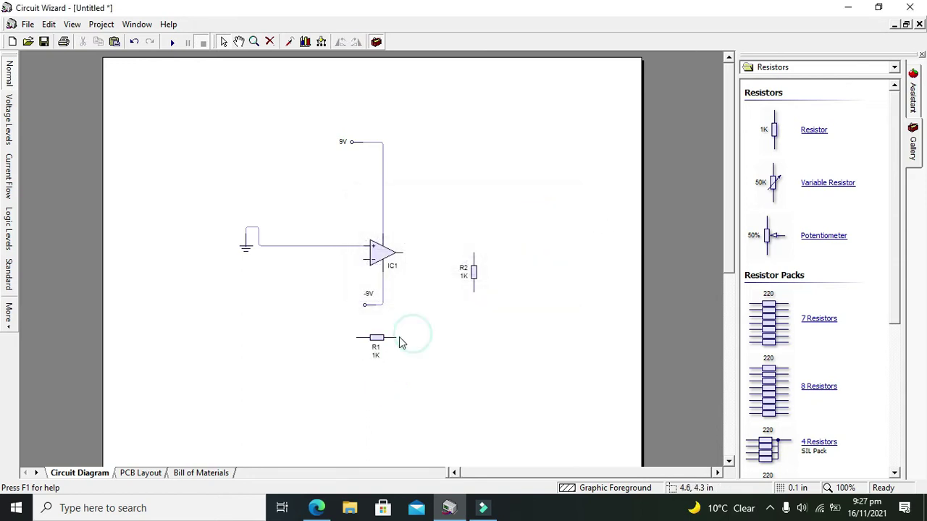
click(403, 253)
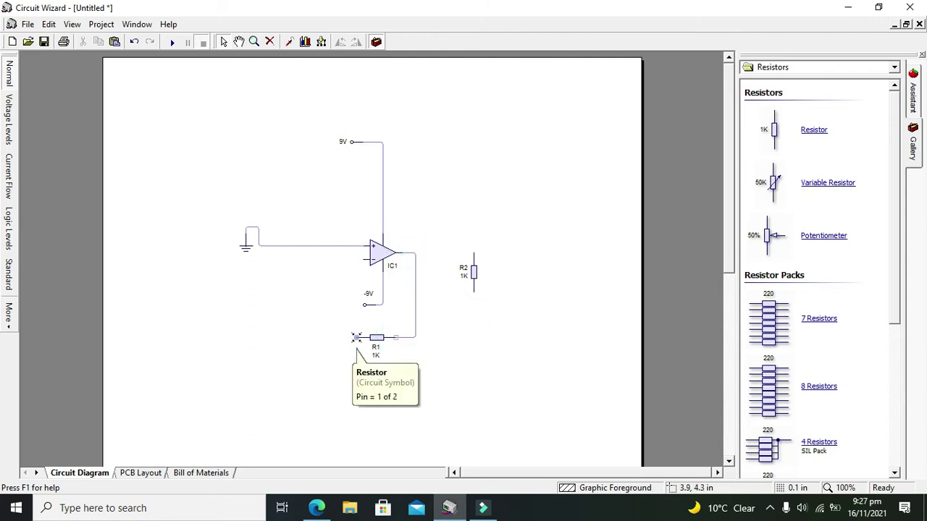
click(355, 336)
click(335, 262)
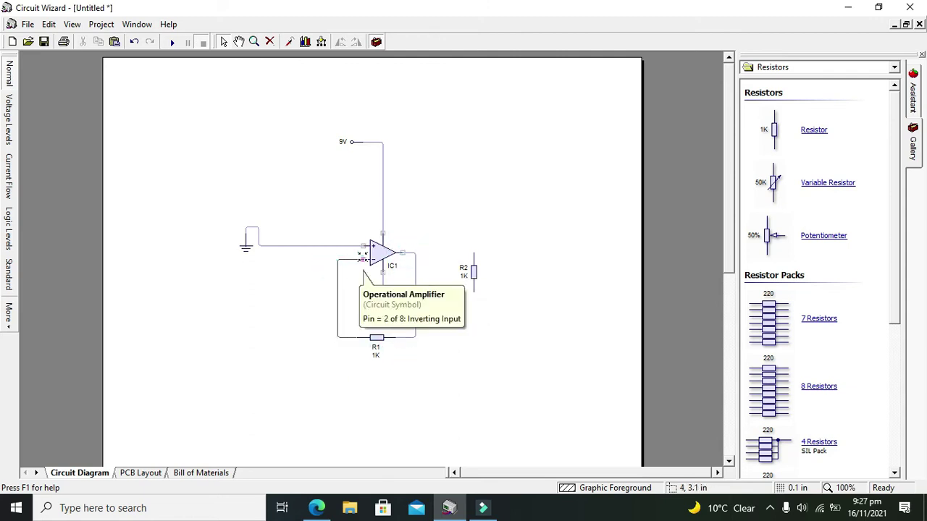
click(368, 258)
double_click(376, 337)
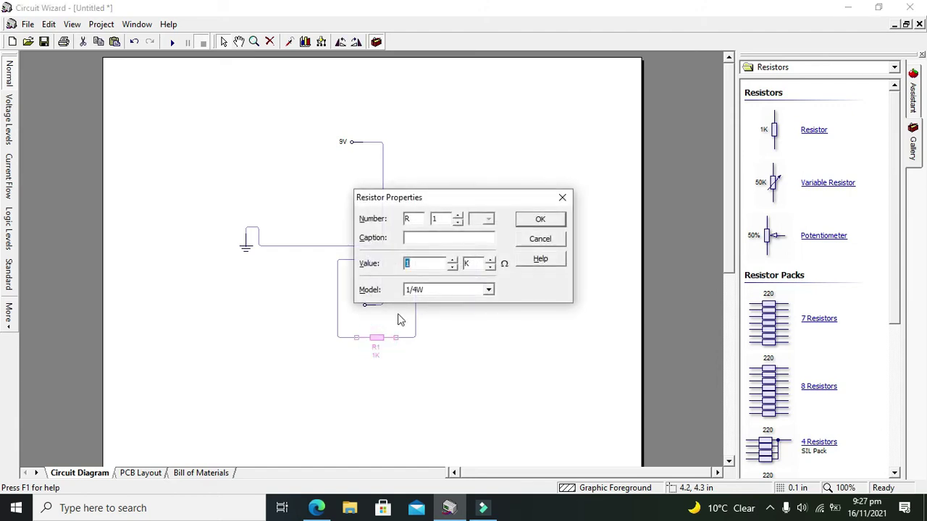
click(440, 264)
key(Return)
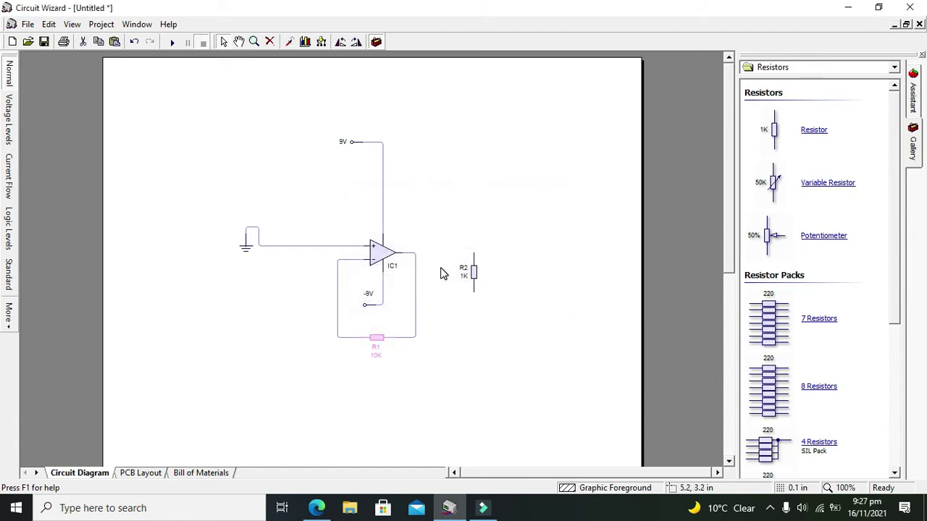
Rotate R2 horizontal and move it left of the inverting input.
click(475, 277)
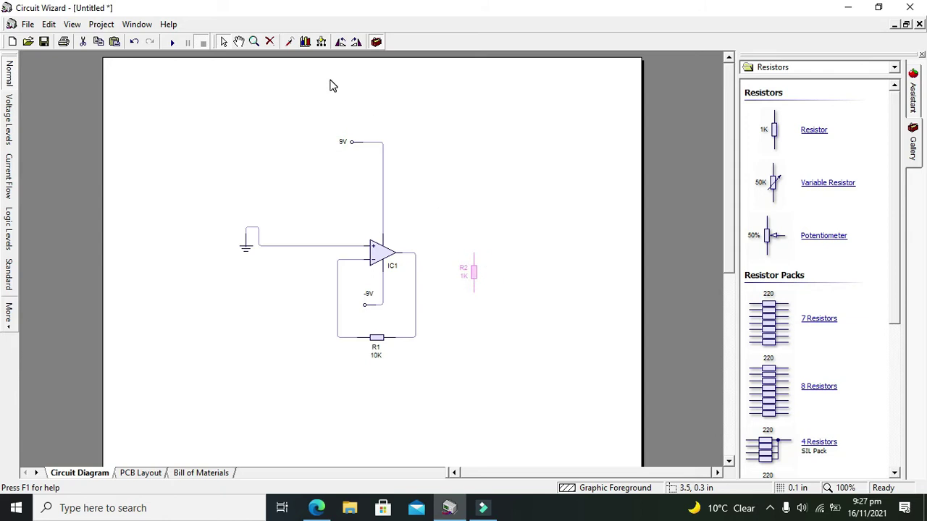
click(341, 42)
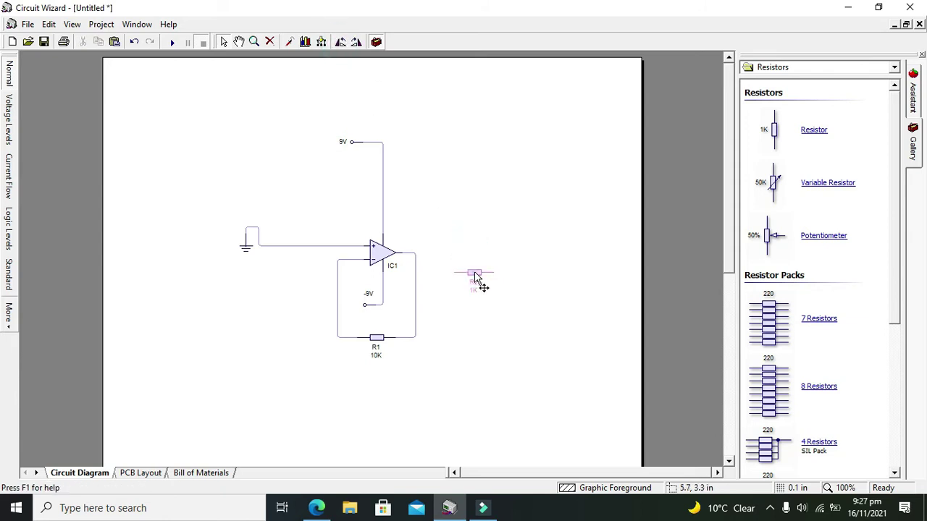
drag(476, 277, 297, 270)
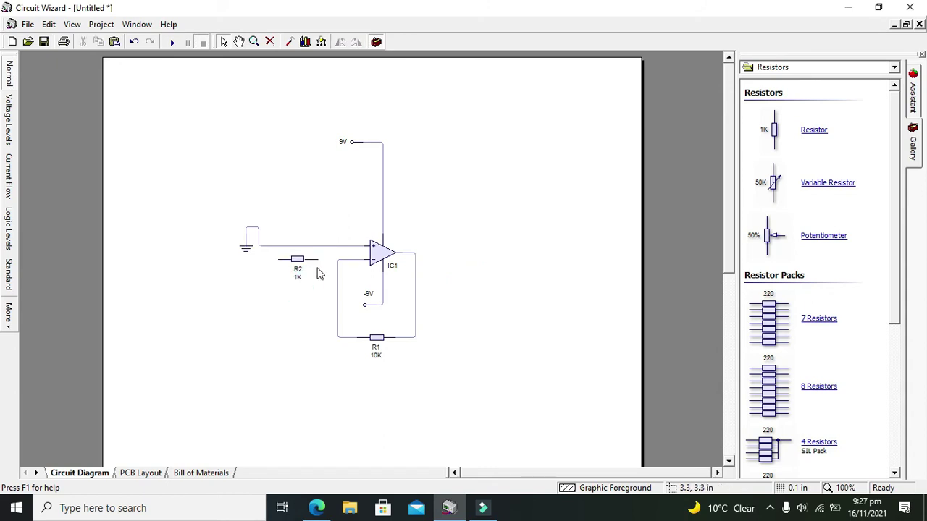
click(317, 259)
Connect R2's right end to the feedback junction and move the ground symbol up-left.
click(338, 259)
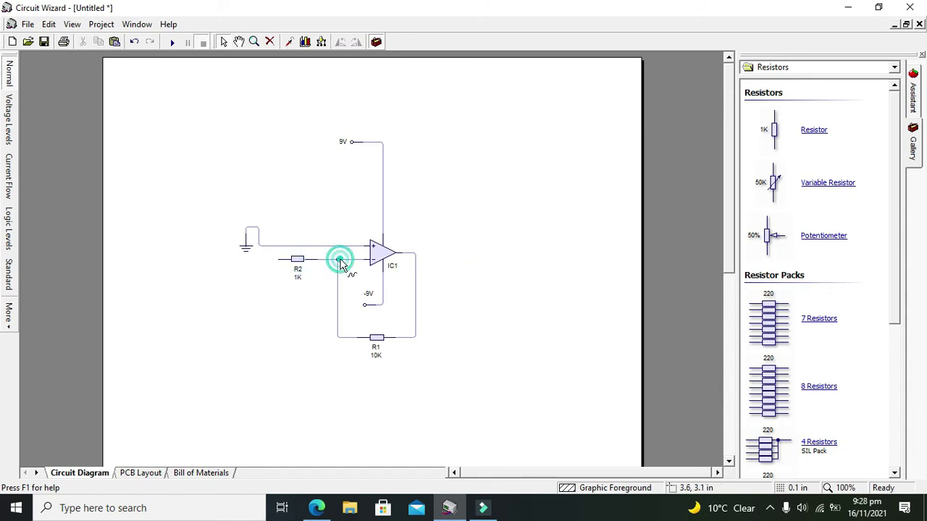
drag(248, 253, 226, 228)
click(285, 204)
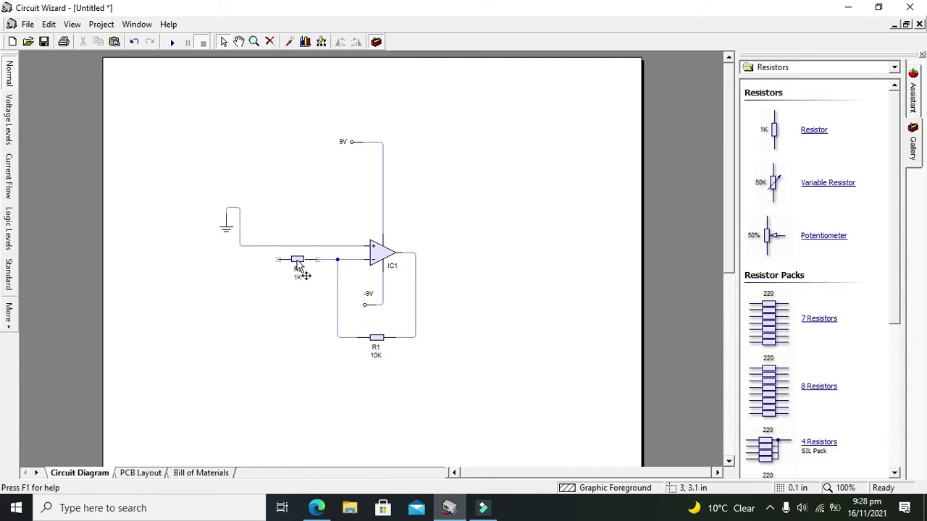
mouse_move(298, 264)
Move the 9V terminal lower by mistake, then undo it to restore its position.
click(395, 281)
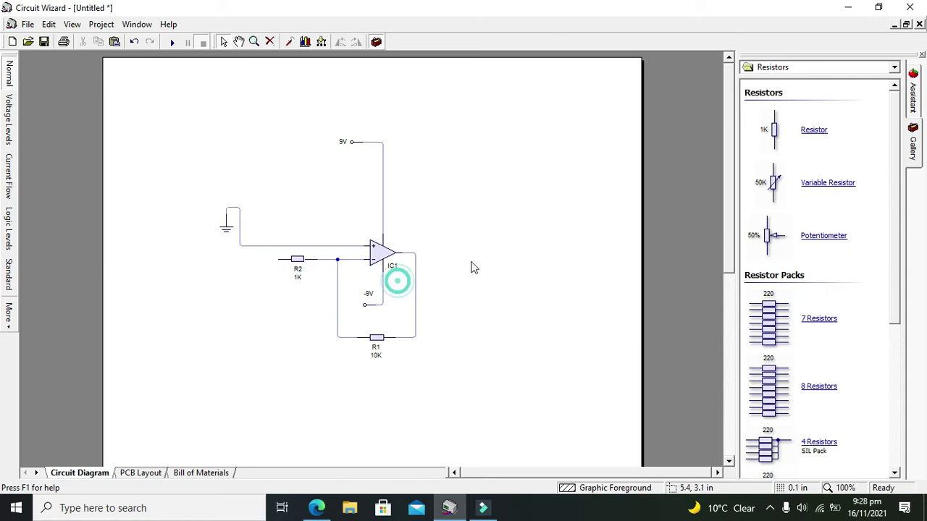
click(315, 121)
drag(358, 142, 362, 171)
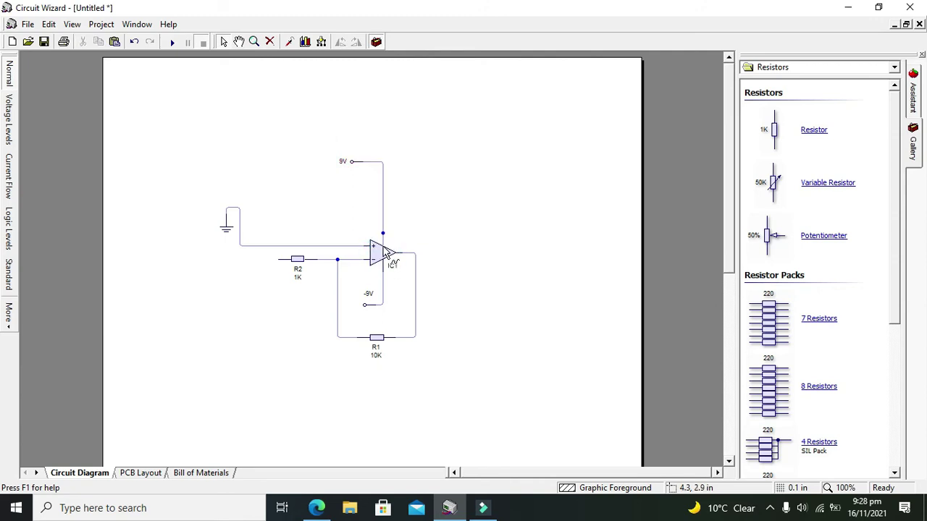
key(ctrl+z)
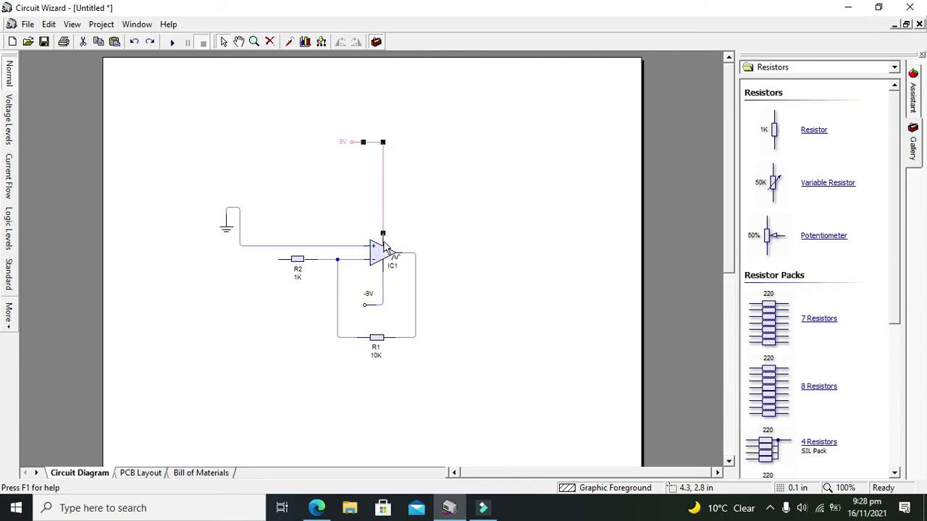
click(393, 229)
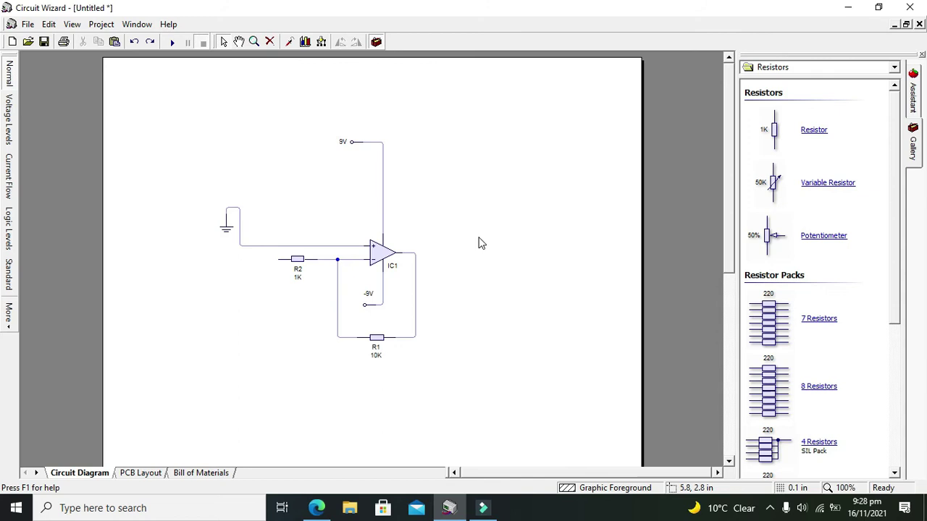
Place an AC Voltage Source V1 left of the circuit with a Ground symbol below it.
click(827, 65)
click(896, 134)
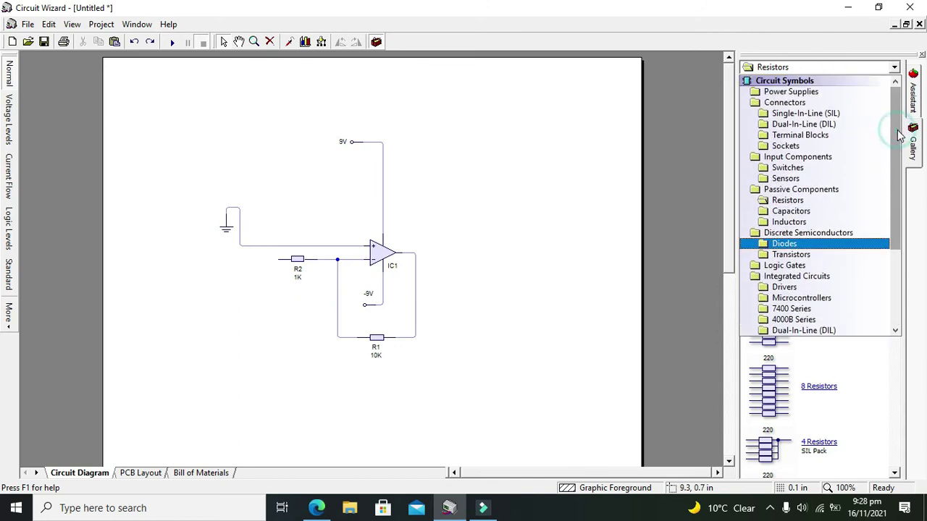
click(834, 92)
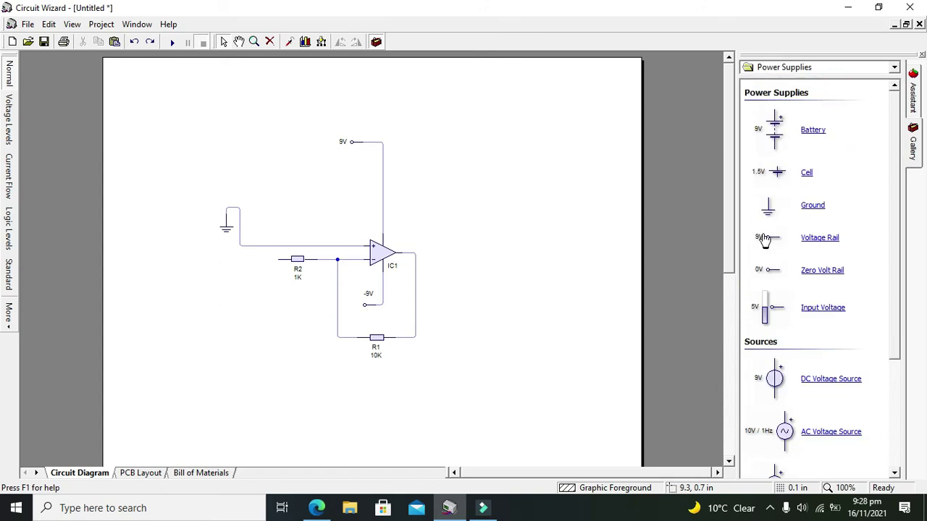
mouse_move(784, 431)
mouse_down()
mouse_move(385, 397)
mouse_move(177, 338)
mouse_move(219, 264)
mouse_move(278, 259)
mouse_up()
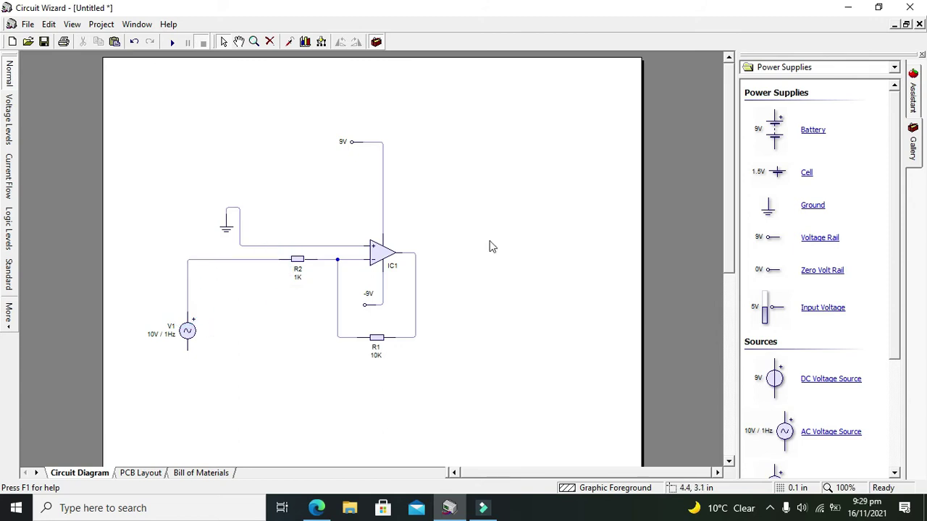
mouse_move(773, 211)
mouse_down()
mouse_move(480, 234)
mouse_move(149, 362)
mouse_move(190, 381)
mouse_move(189, 346)
mouse_up()
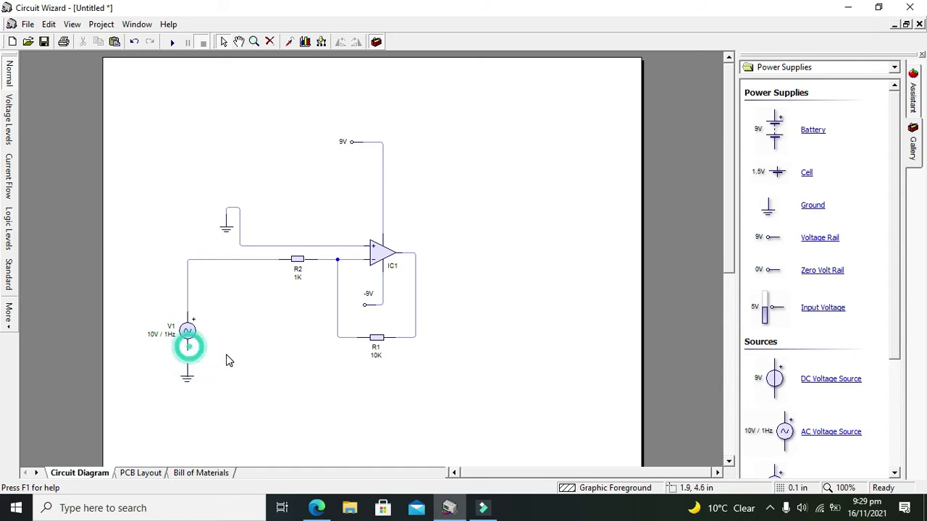
Change V1's AC (RMS) voltage from 10 to 1V.
double_click(185, 331)
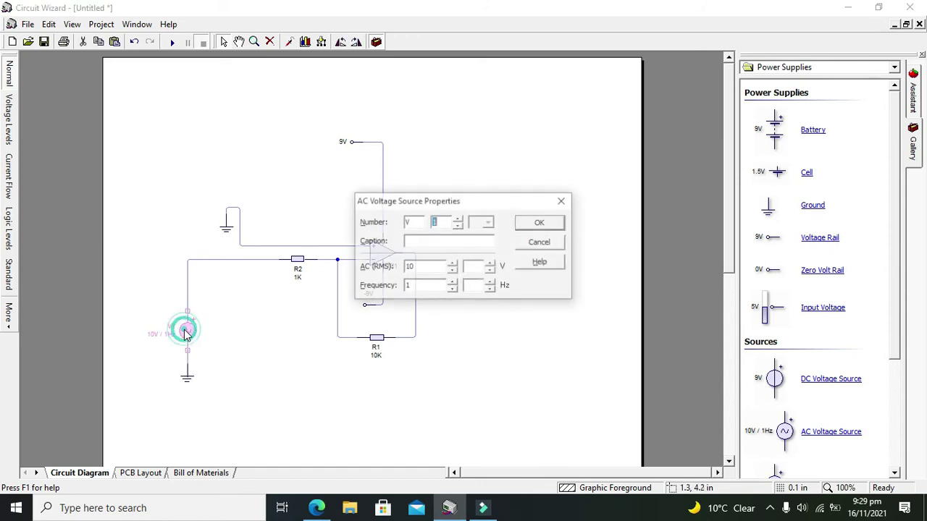
click(418, 267)
key(BackSpace)
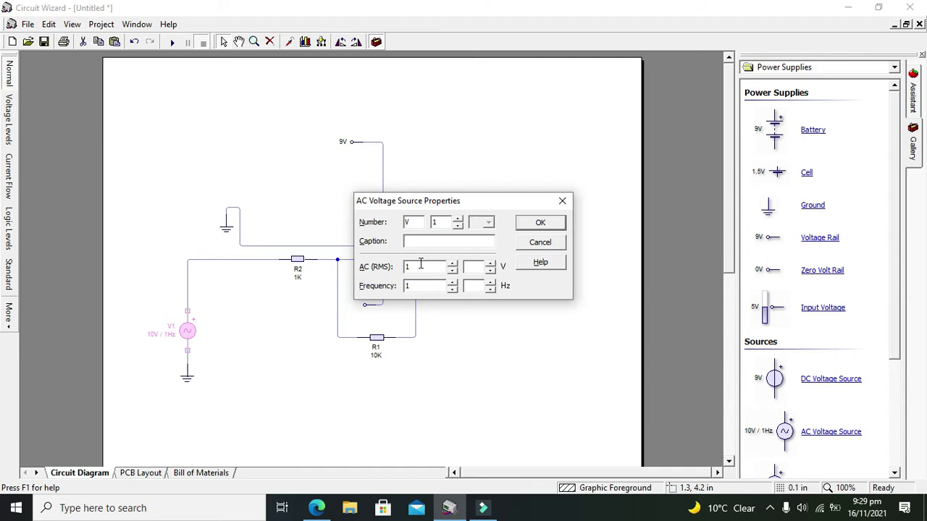
click(549, 225)
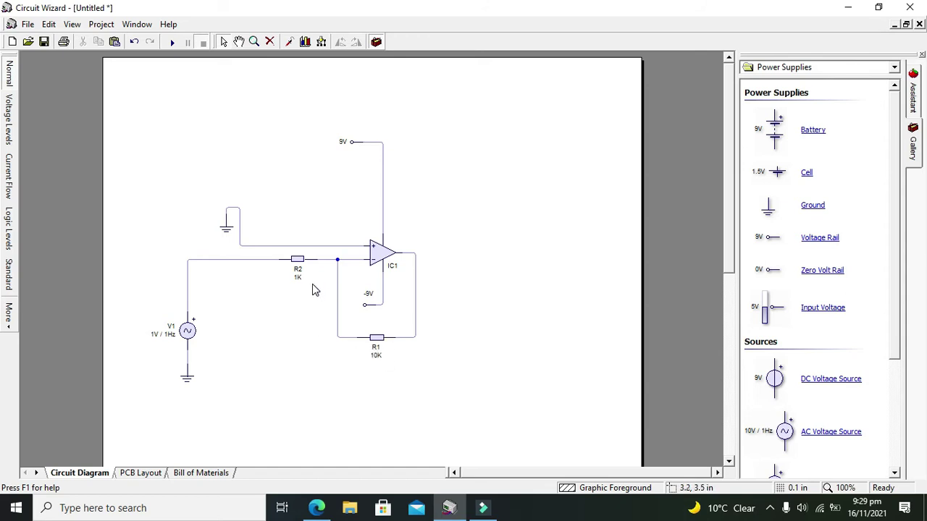
Enter 3 as R1's value so the feedback resistor becomes 3K.
double_click(377, 341)
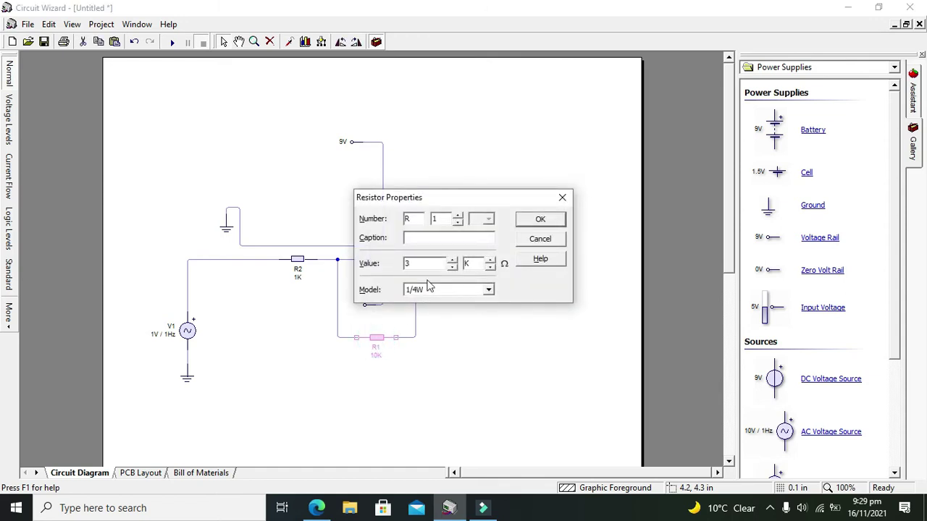
text(3)
click(541, 220)
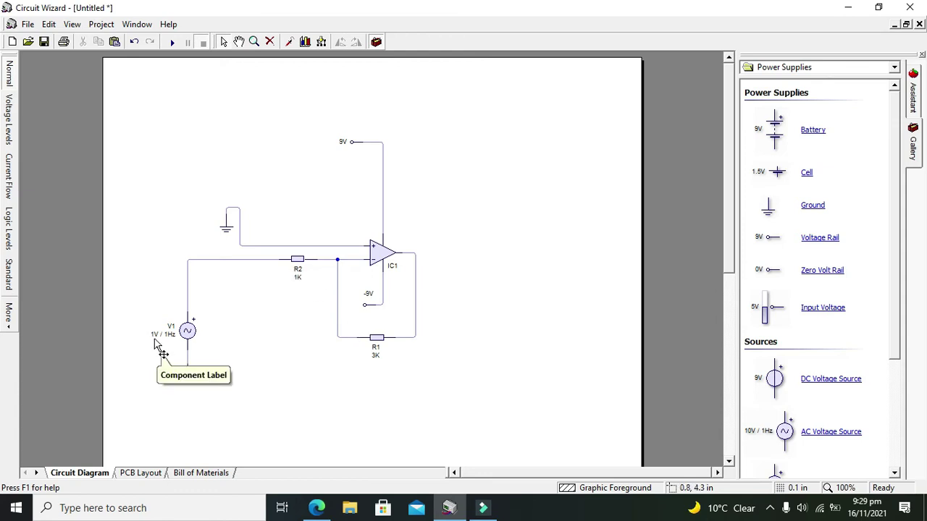
Place an Oscilloscope from Virtual Instruments right of IC1 and wire Ch1 to the op-amp output.
click(807, 73)
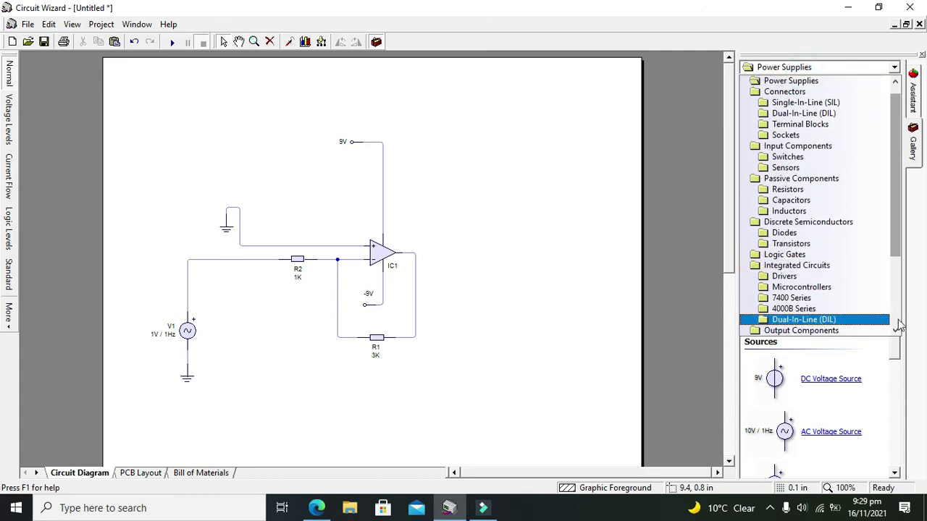
scroll(897, 326, down, 5)
click(843, 330)
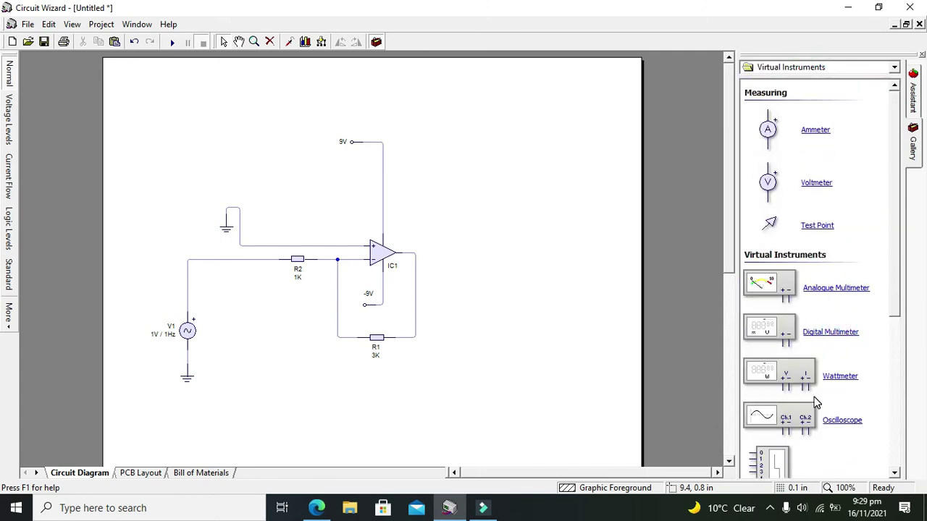
mouse_move(787, 416)
mouse_down()
mouse_move(533, 196)
mouse_move(526, 175)
mouse_move(443, 255)
mouse_move(415, 253)
mouse_up()
click(526, 229)
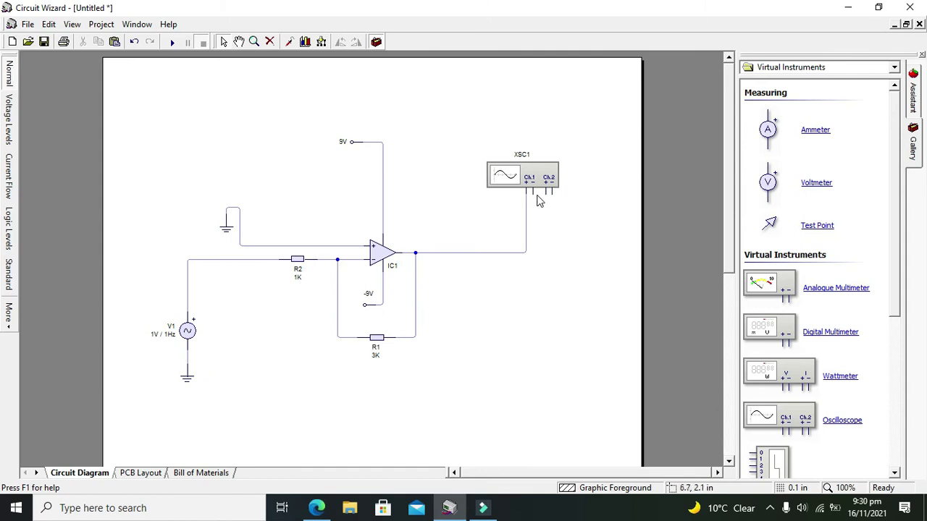
Route a wire from the oscilloscope's Ch2 over the top to the V1–R2 input line.
drag(551, 194, 594, 112)
click(544, 191)
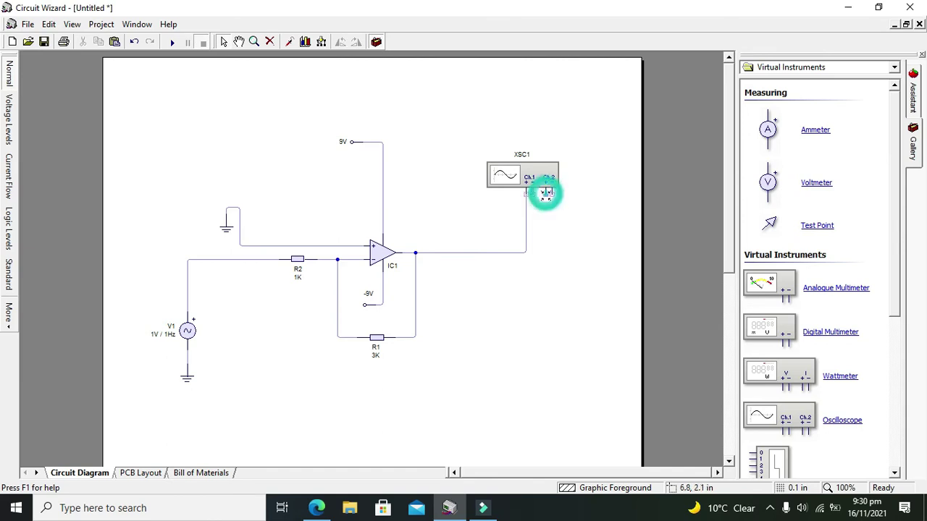
click(596, 212)
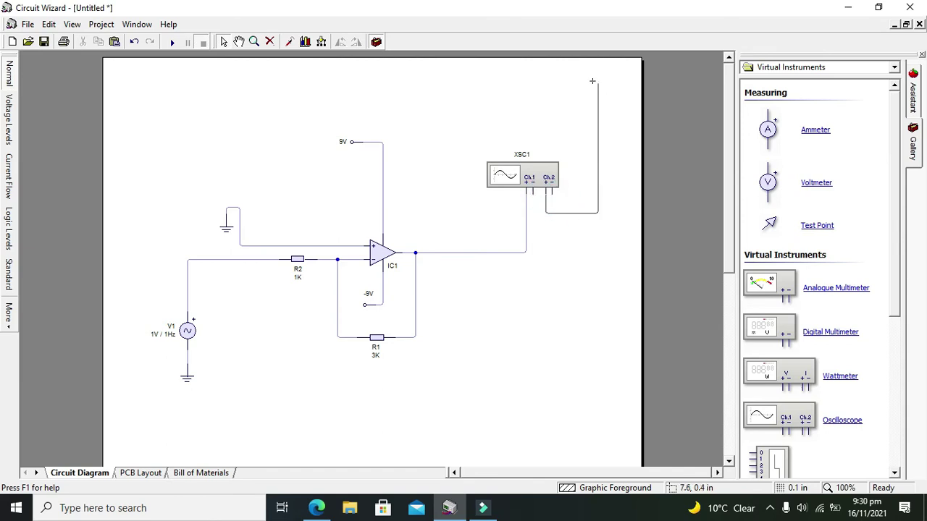
click(601, 89)
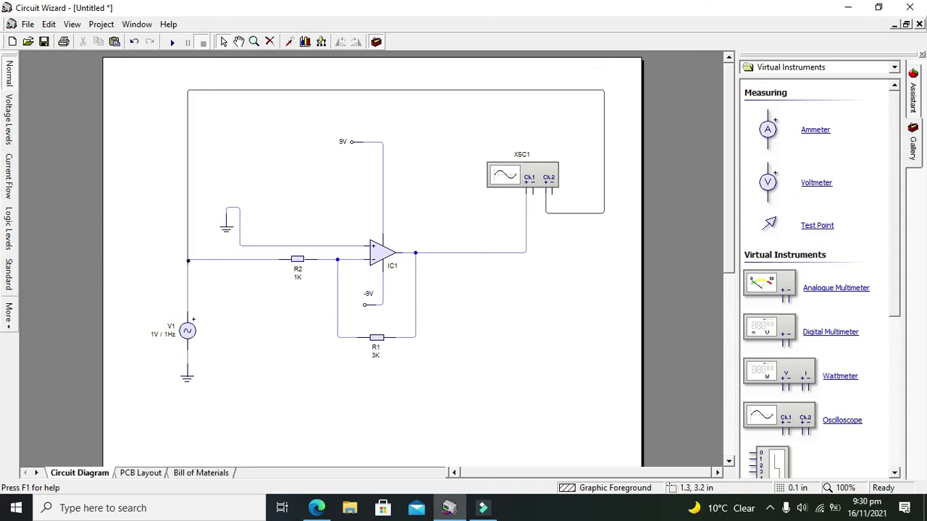
click(192, 259)
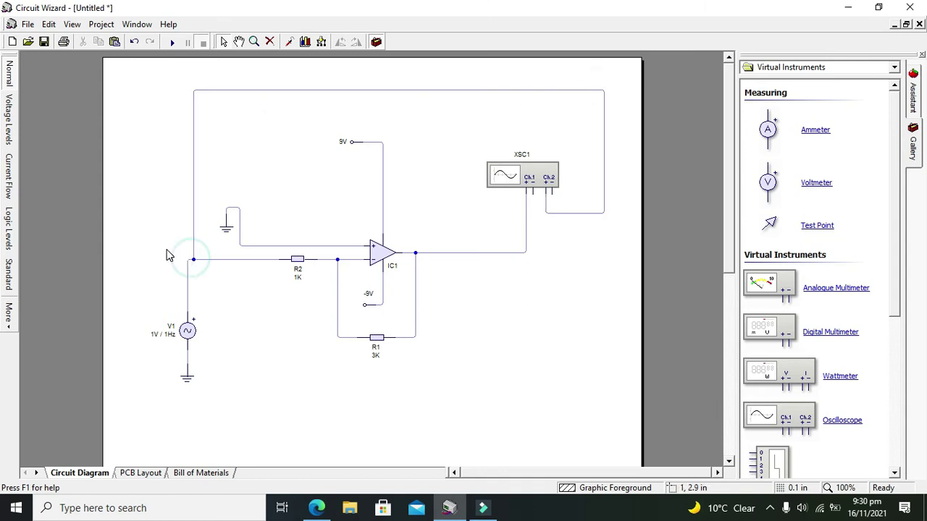
drag(193, 229, 188, 227)
click(213, 214)
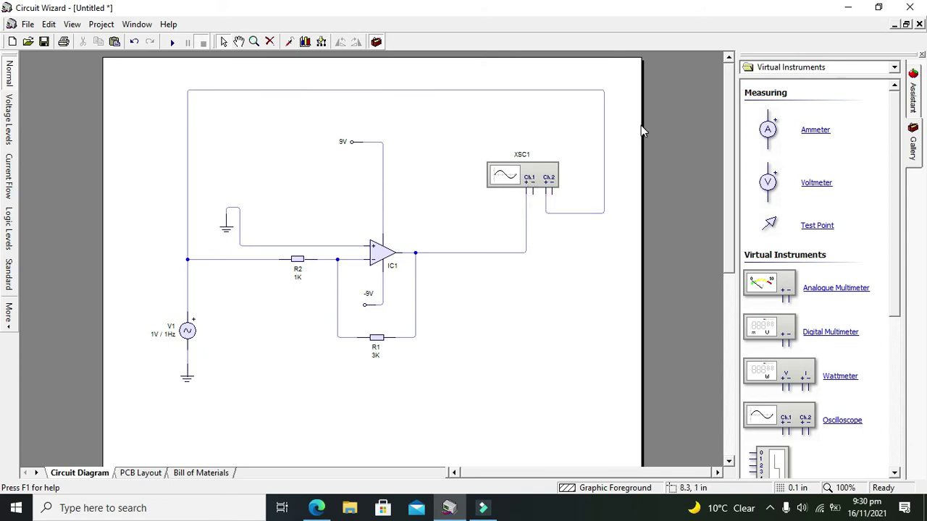
Drop two Power Supplies ground symbols onto XSC1's Ch2 and Ch1 negative pins.
click(863, 68)
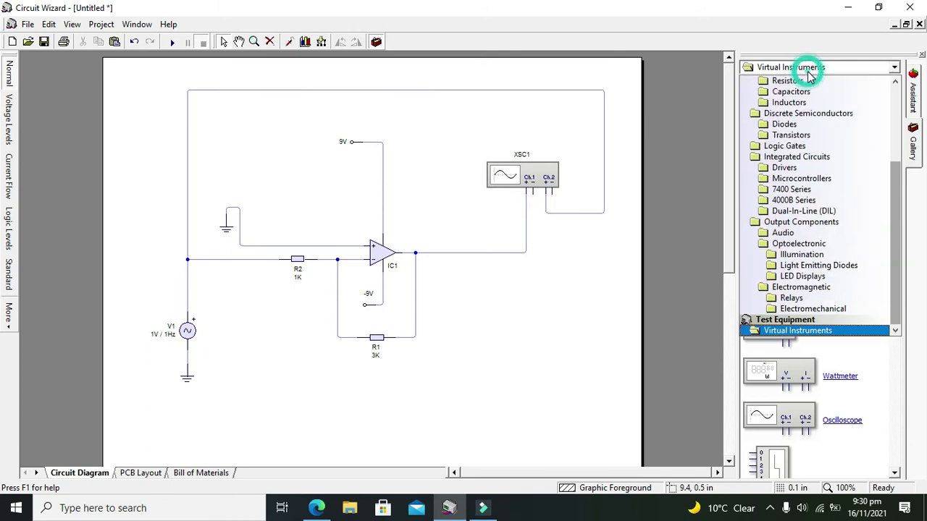
click(895, 88)
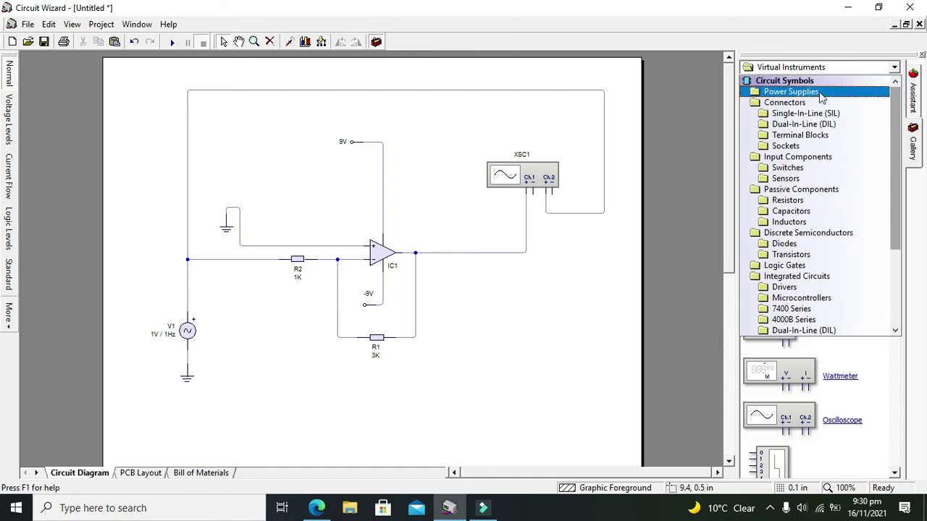
click(818, 92)
drag(771, 206, 585, 178)
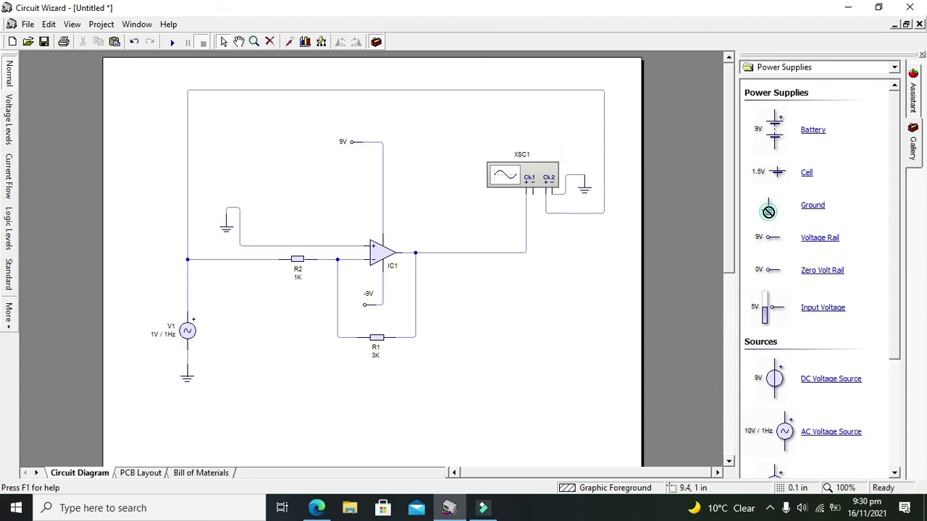
mouse_move(767, 210)
mouse_down()
mouse_move(536, 263)
mouse_move(534, 252)
mouse_move(533, 300)
mouse_move(534, 183)
mouse_up()
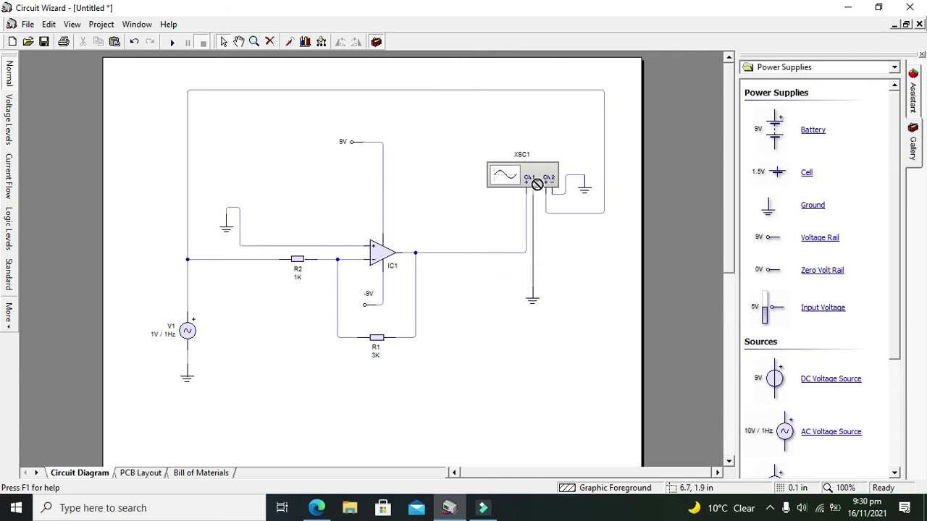
click(468, 196)
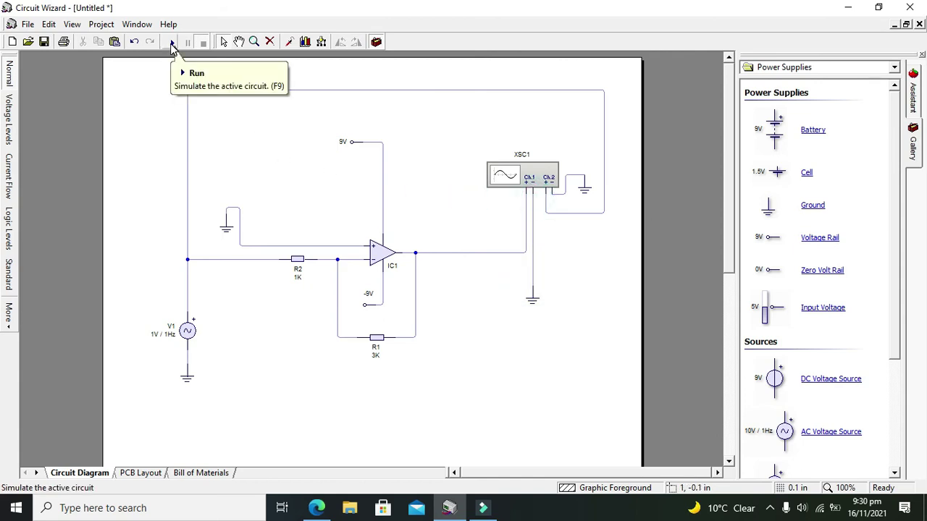
Briefly run and stop the simulation, then add a graph for oscilloscope XSC1.
click(172, 45)
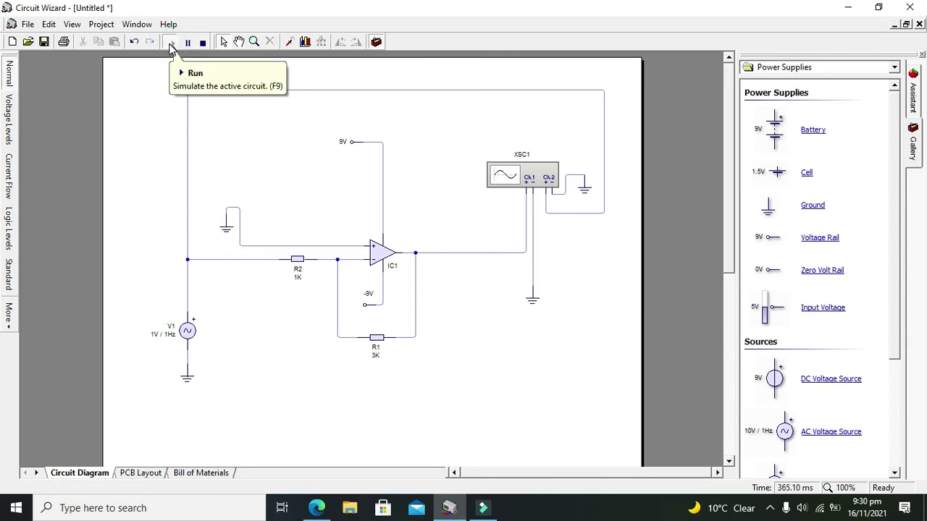
click(206, 44)
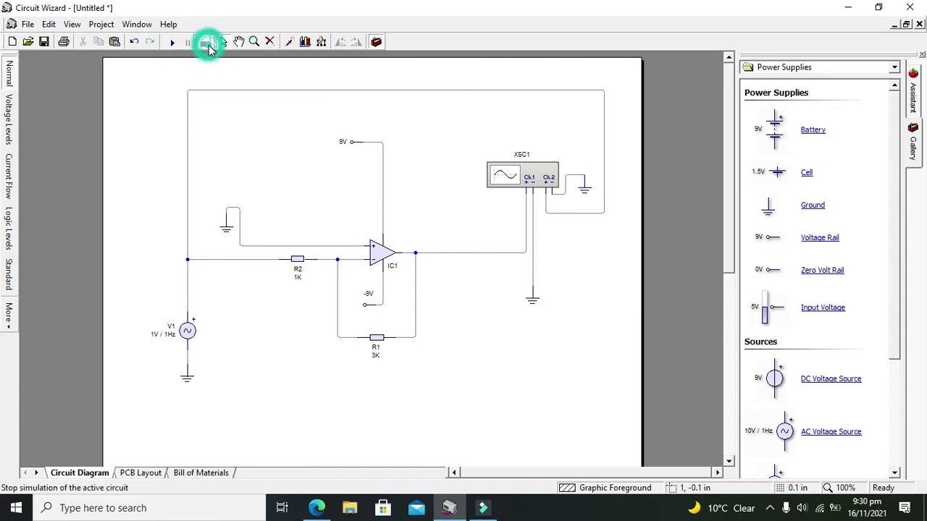
right_click(509, 177)
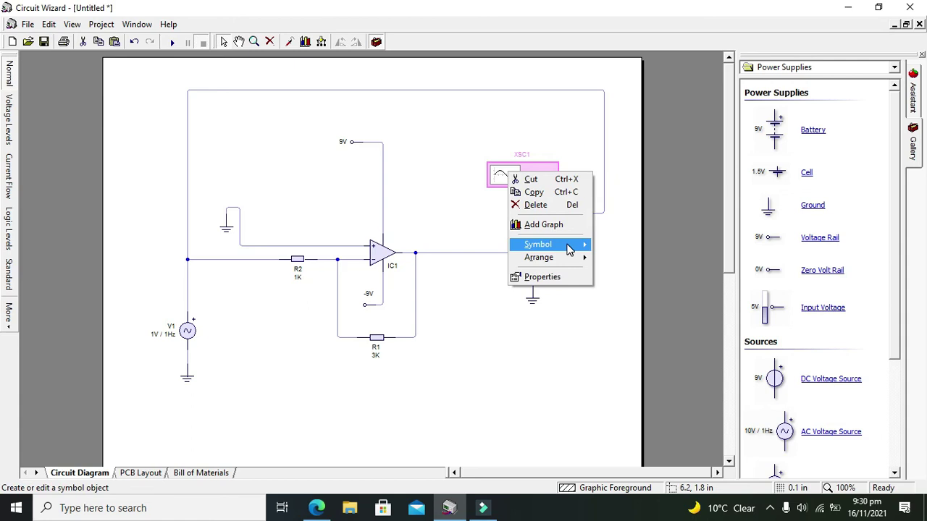
click(555, 226)
Place the Graph of XSC1 below the circuit, making it taller and narrower.
drag(175, 390, 607, 445)
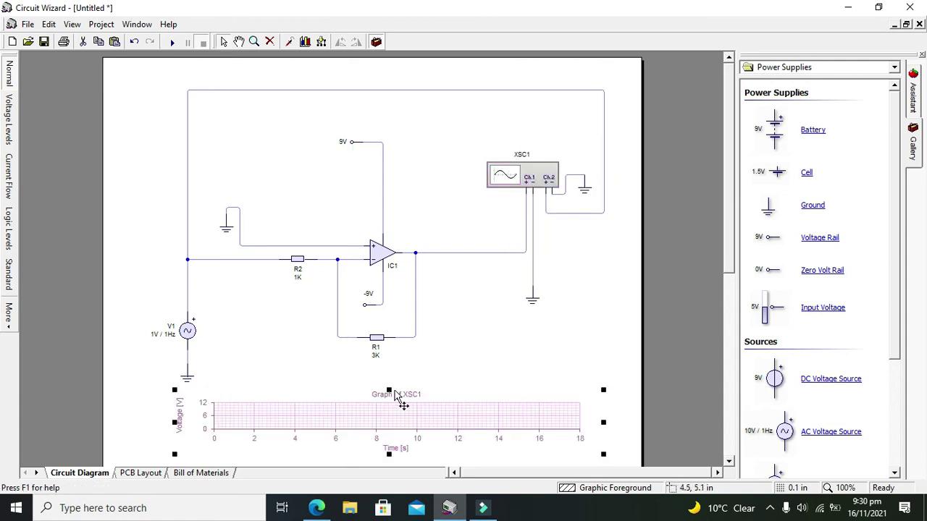
drag(389, 390, 392, 356)
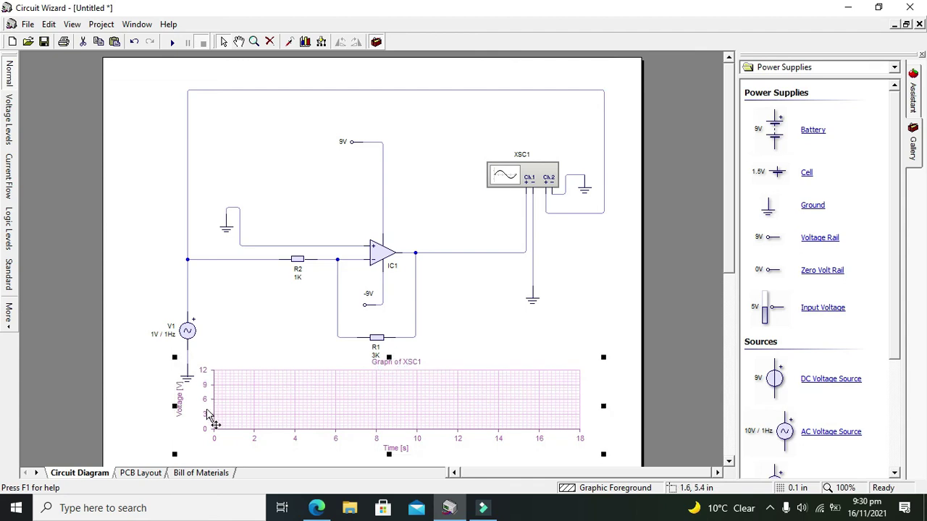
drag(174, 406, 221, 405)
click(469, 339)
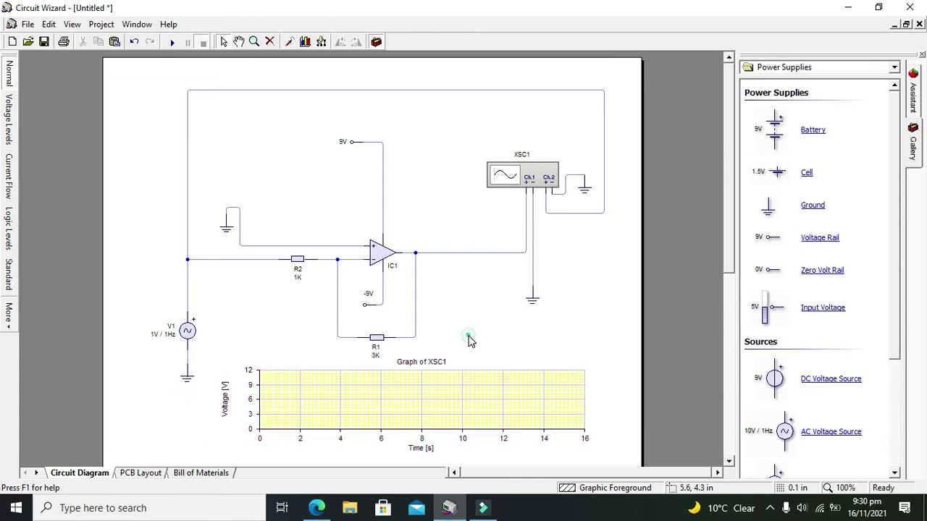
Run and stop the simulation, then lower the XSC1 graph's minimum voltage to -12 V.
click(172, 45)
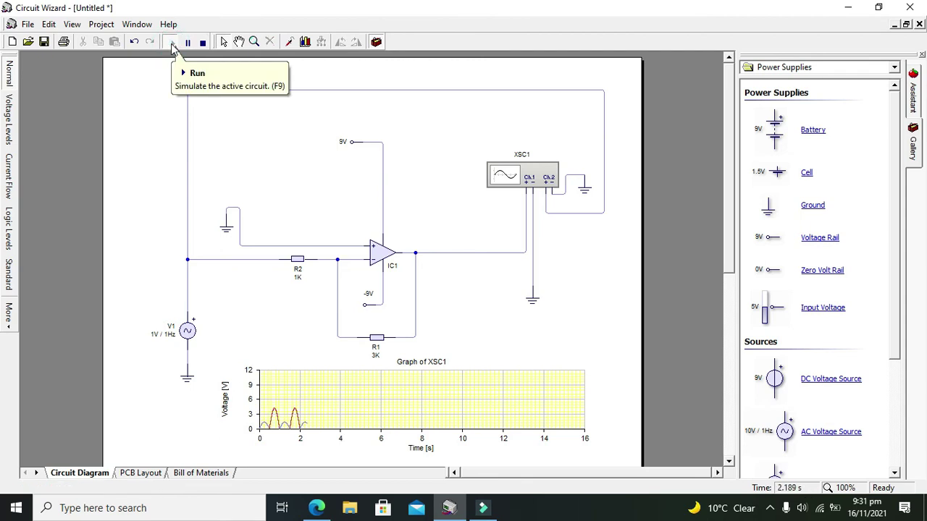
click(203, 44)
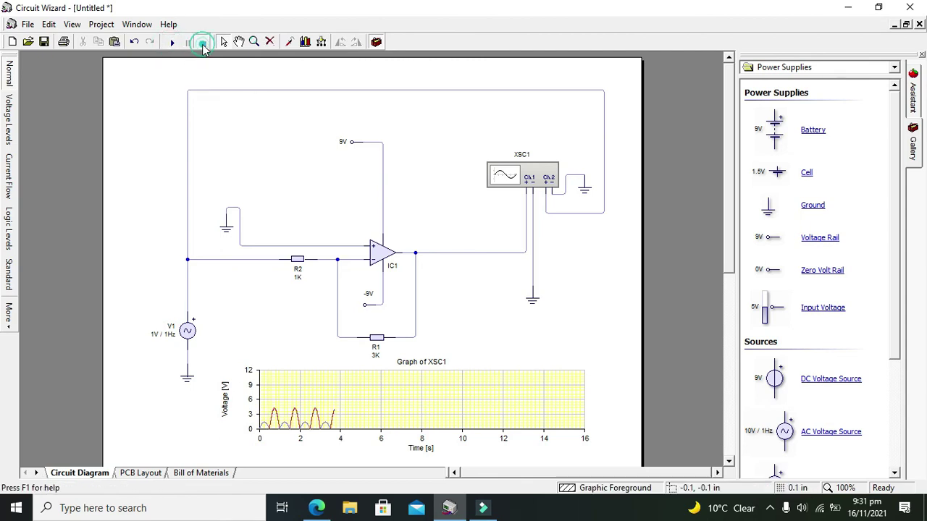
click(462, 406)
double_click(418, 399)
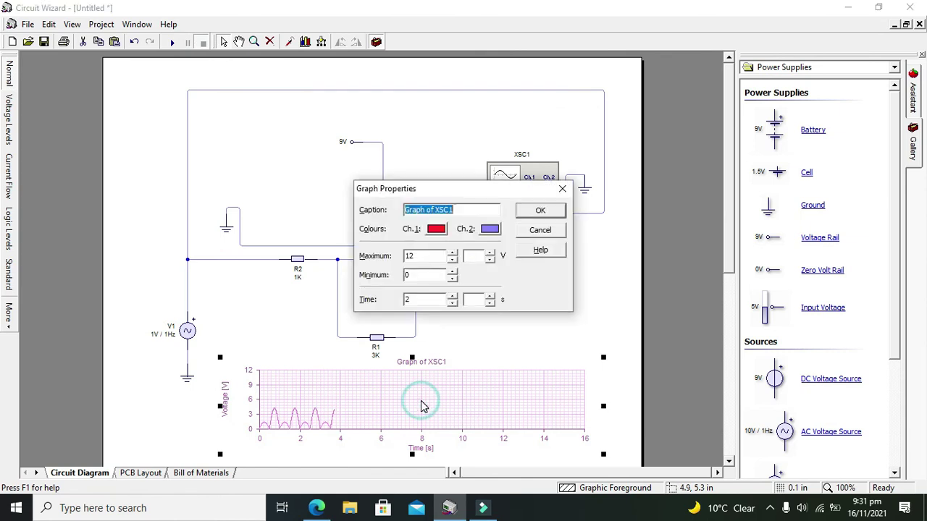
click(452, 279)
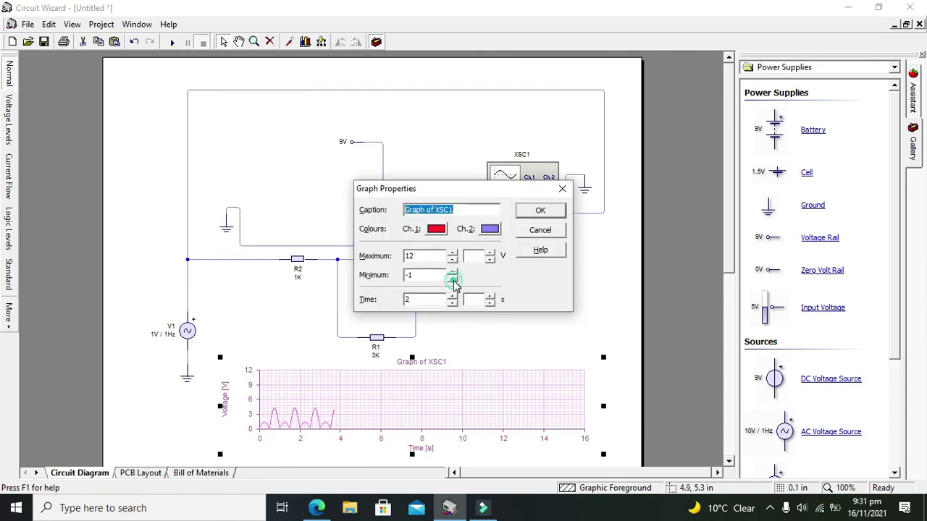
click(452, 280)
click(453, 280)
click(452, 280)
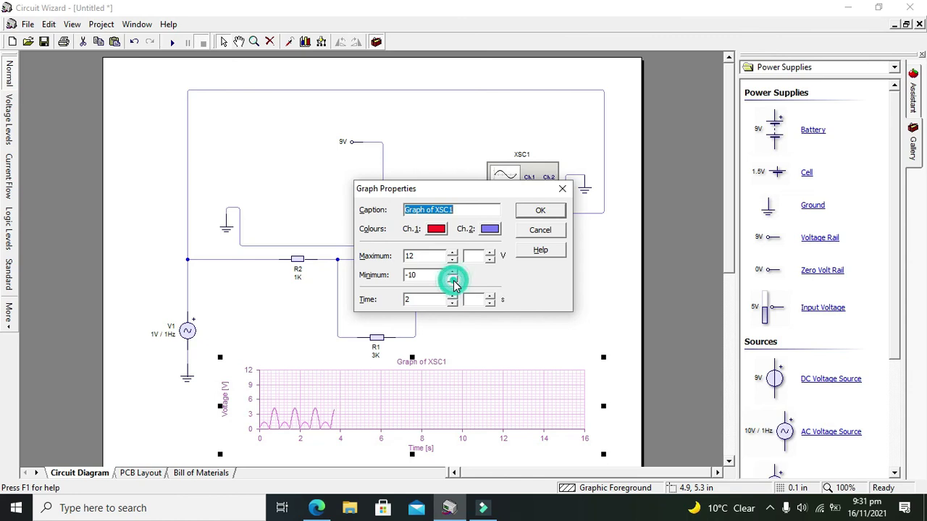
click(452, 279)
click(539, 210)
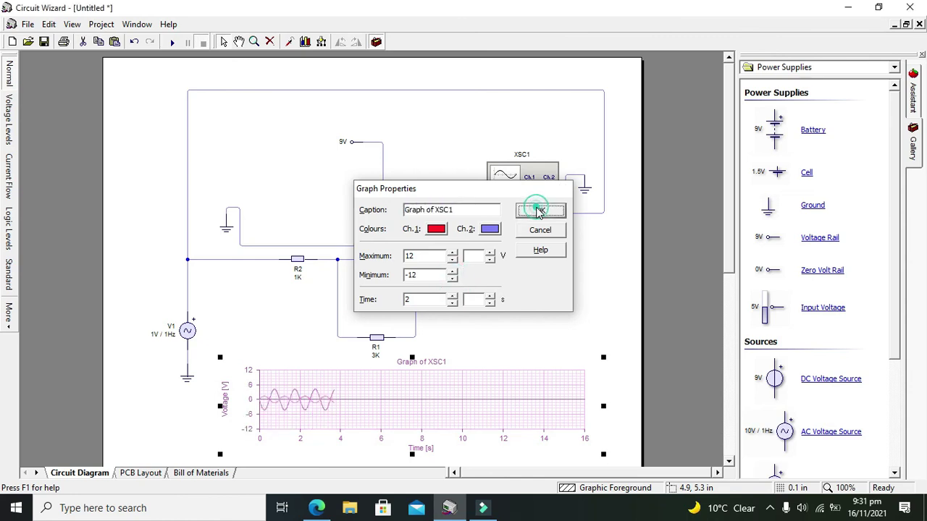
click(461, 154)
Simulate until both sine waves are plotted, stopping at about 35.6 s.
click(172, 41)
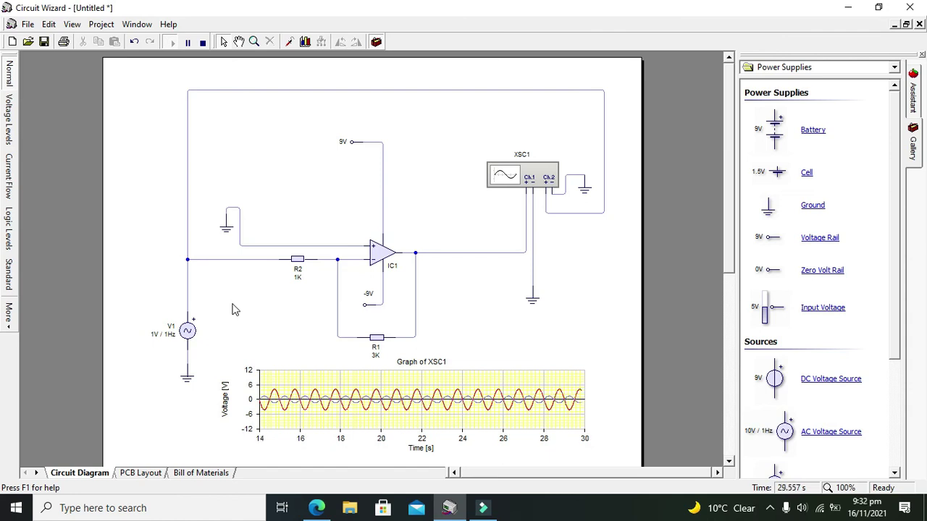
click(217, 508)
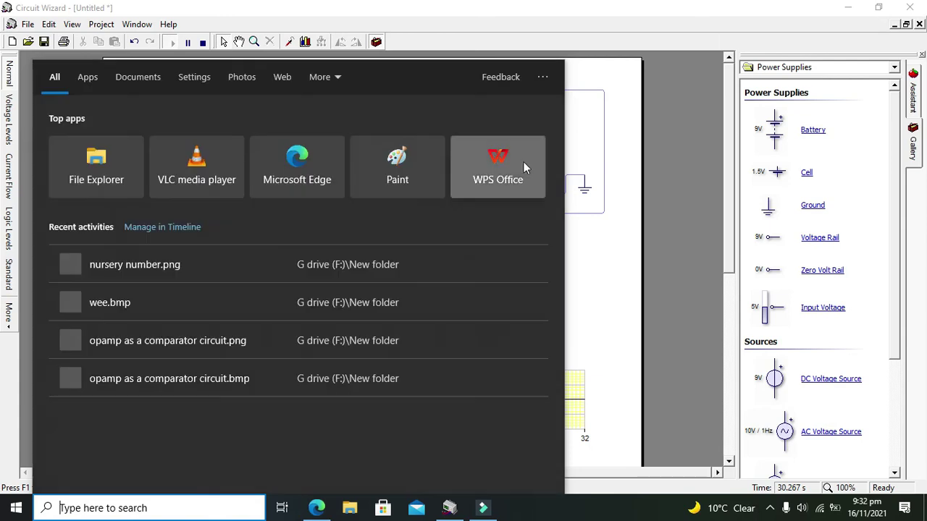
click(639, 143)
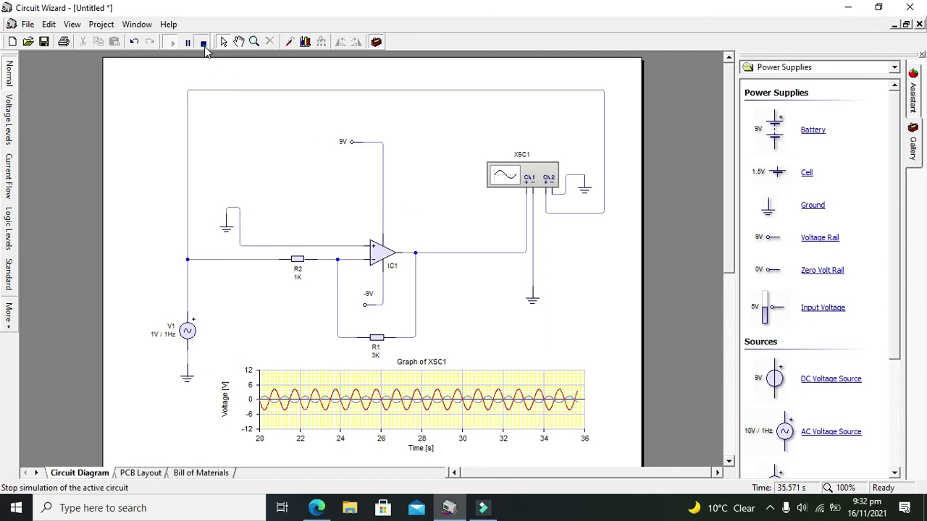
click(205, 45)
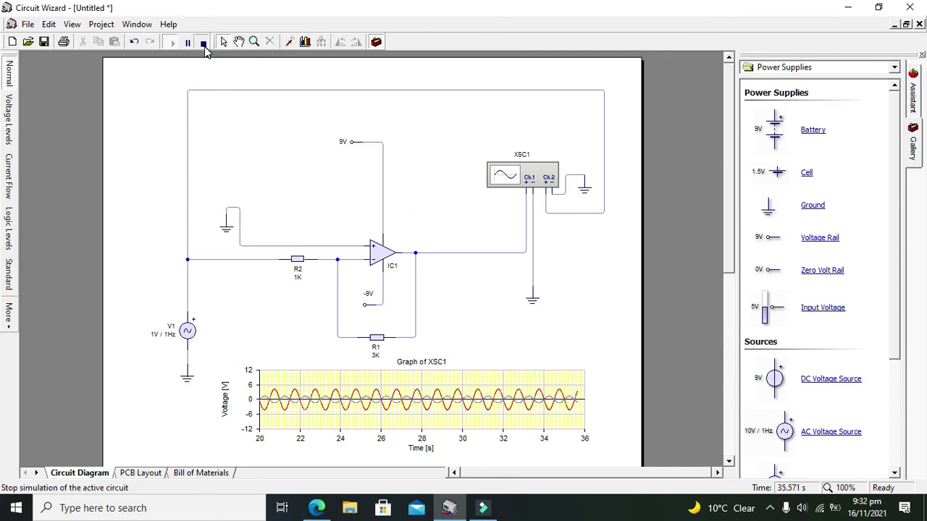